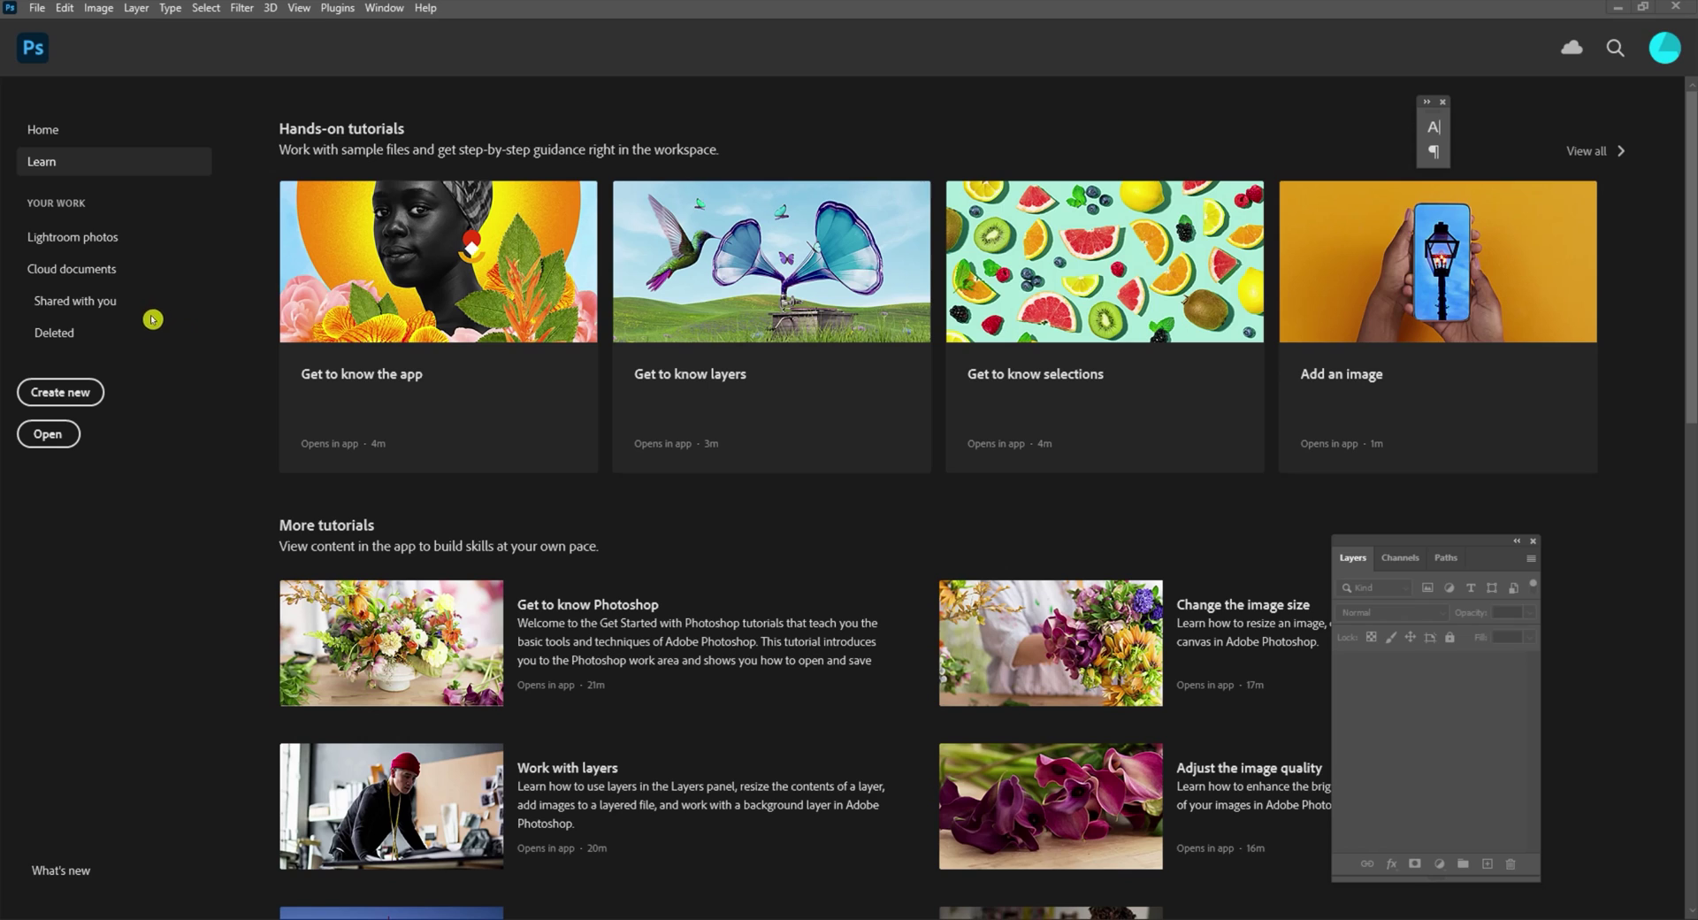
Create a new 22 x 17 inch landscape document at 72 pixels/inch in RGB Color with a white background.
left_click(65, 394)
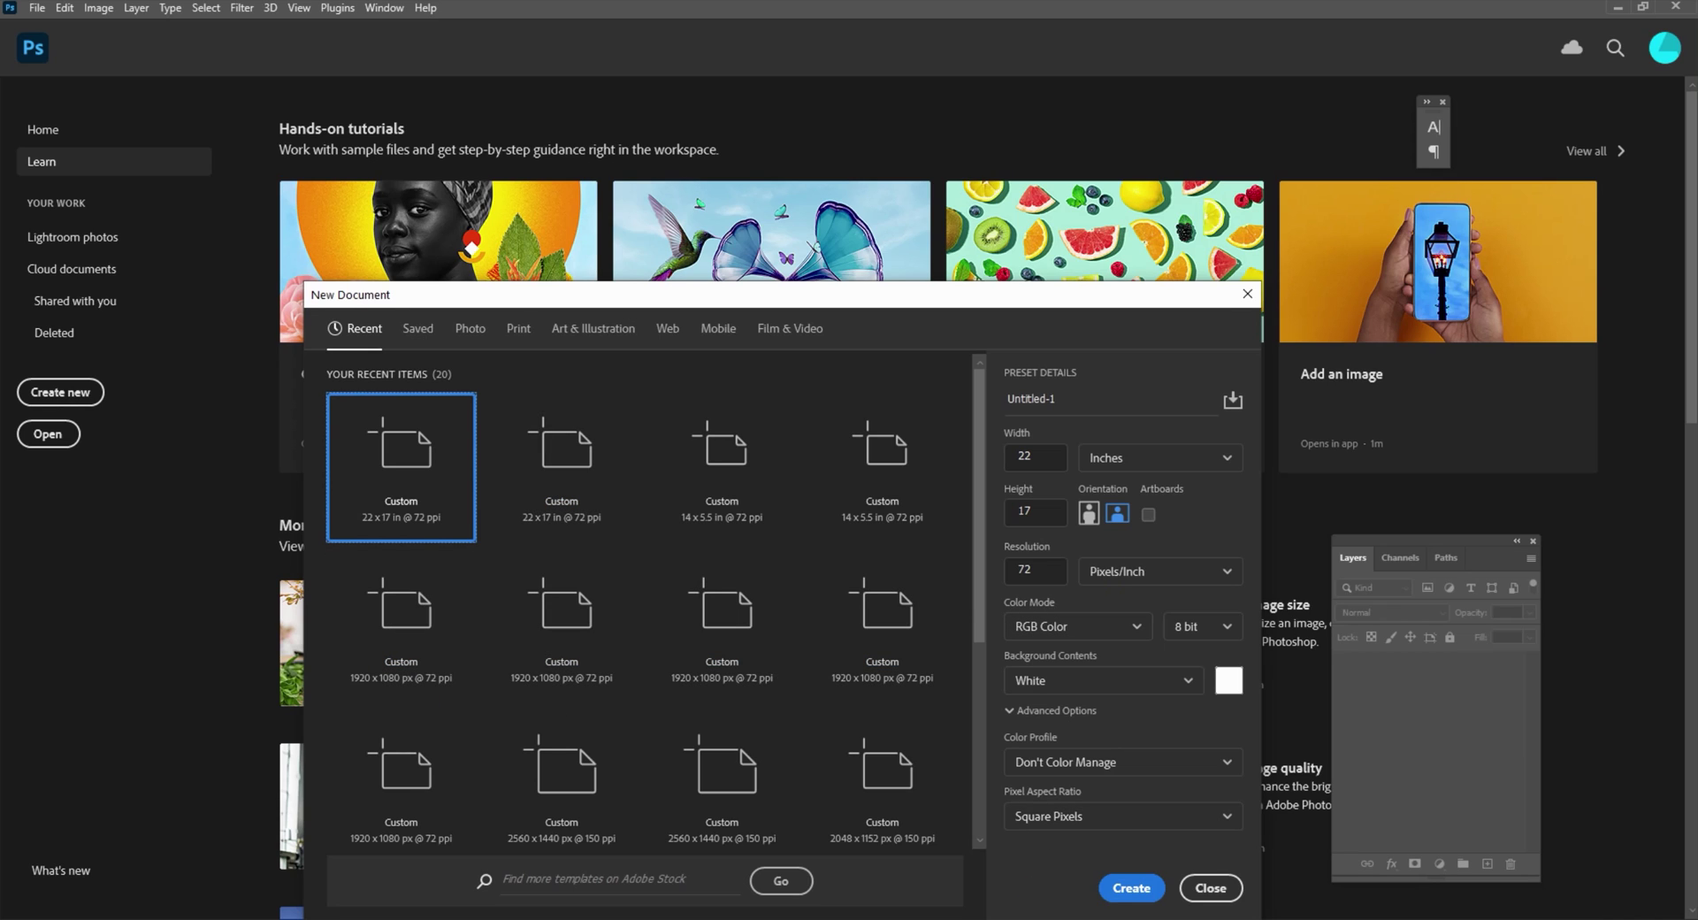
left_click(1127, 887)
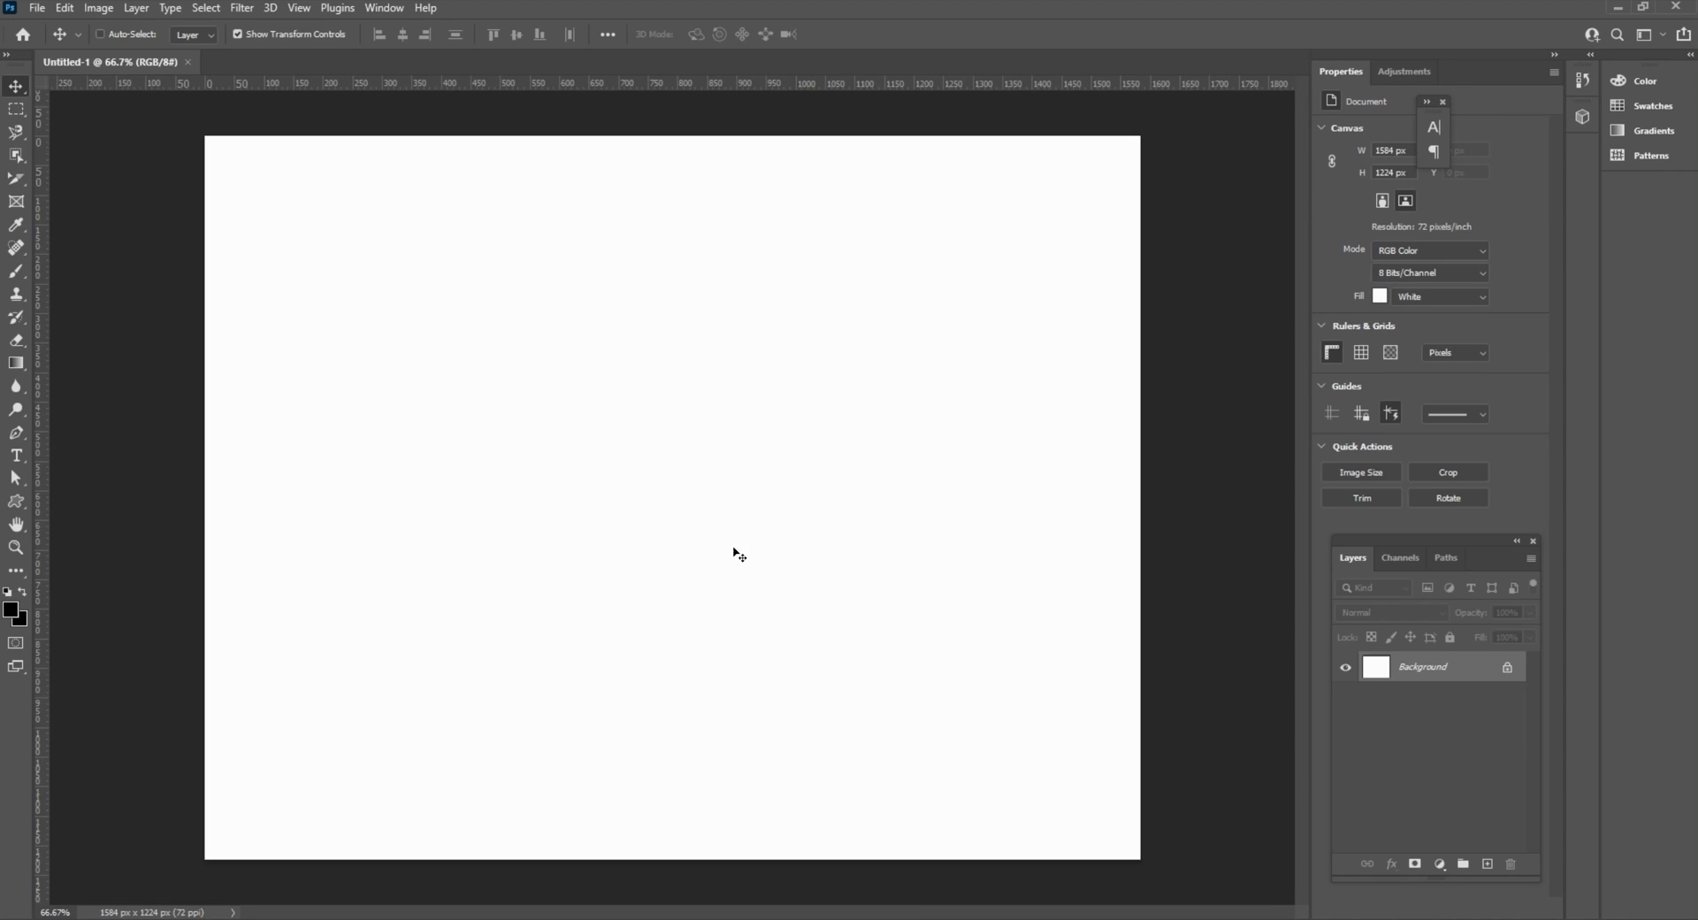
Draw a custom shape from the Flowers set across most of the canvas, about 1151 x 1035 px.
left_click(12, 503)
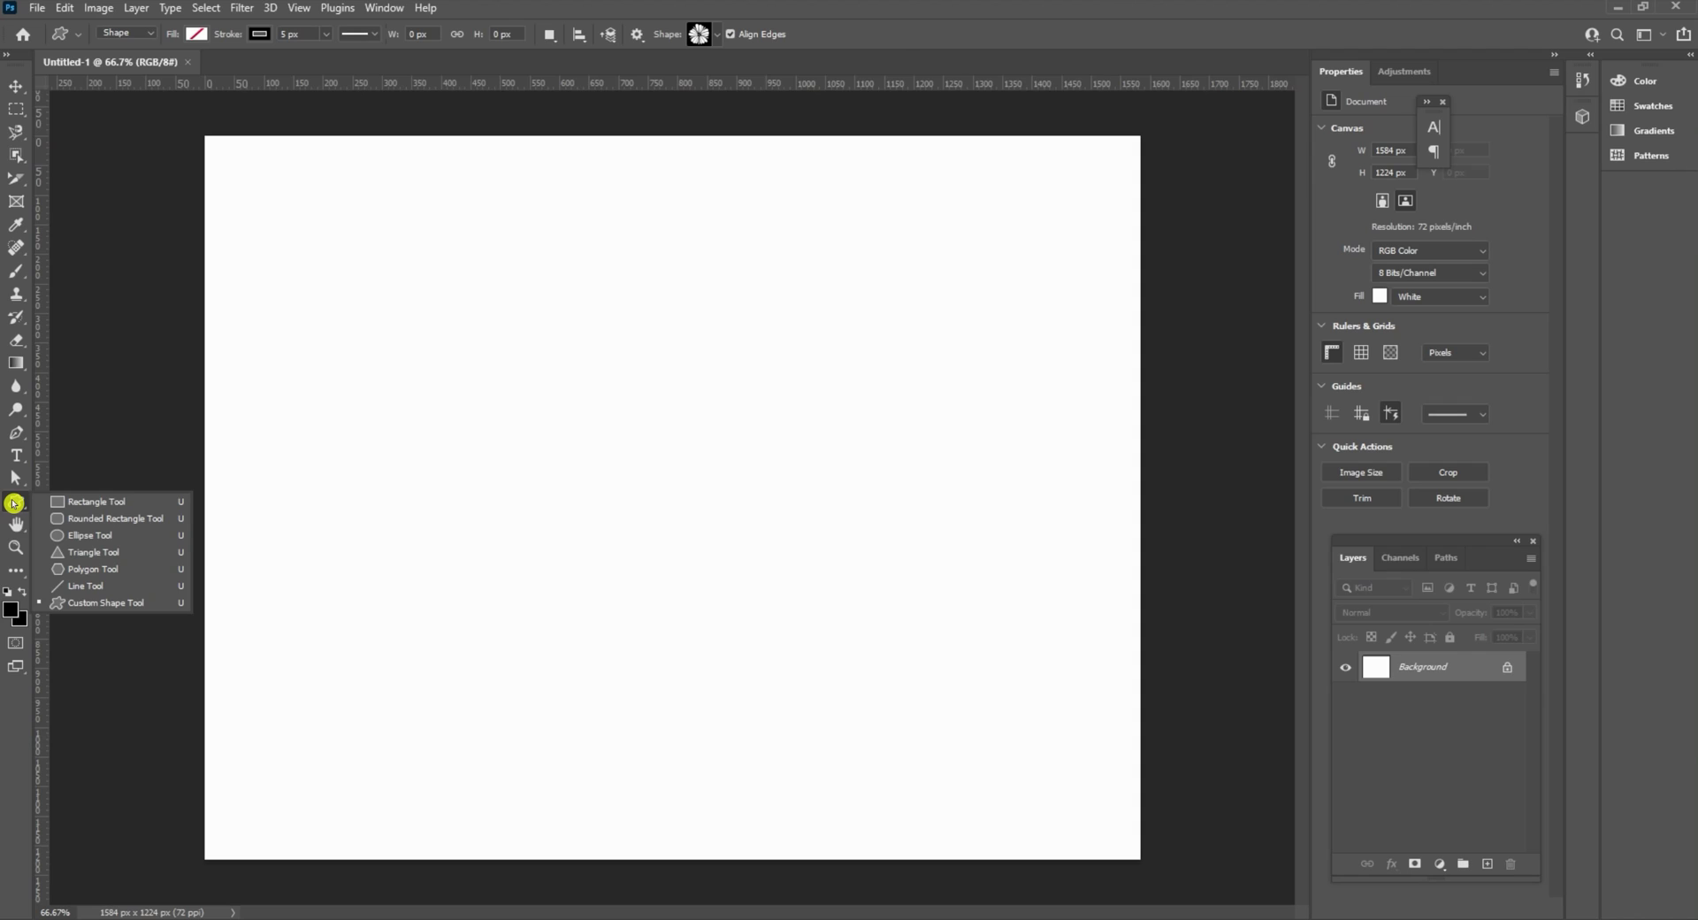
left_click_drag(13, 504, 107, 603)
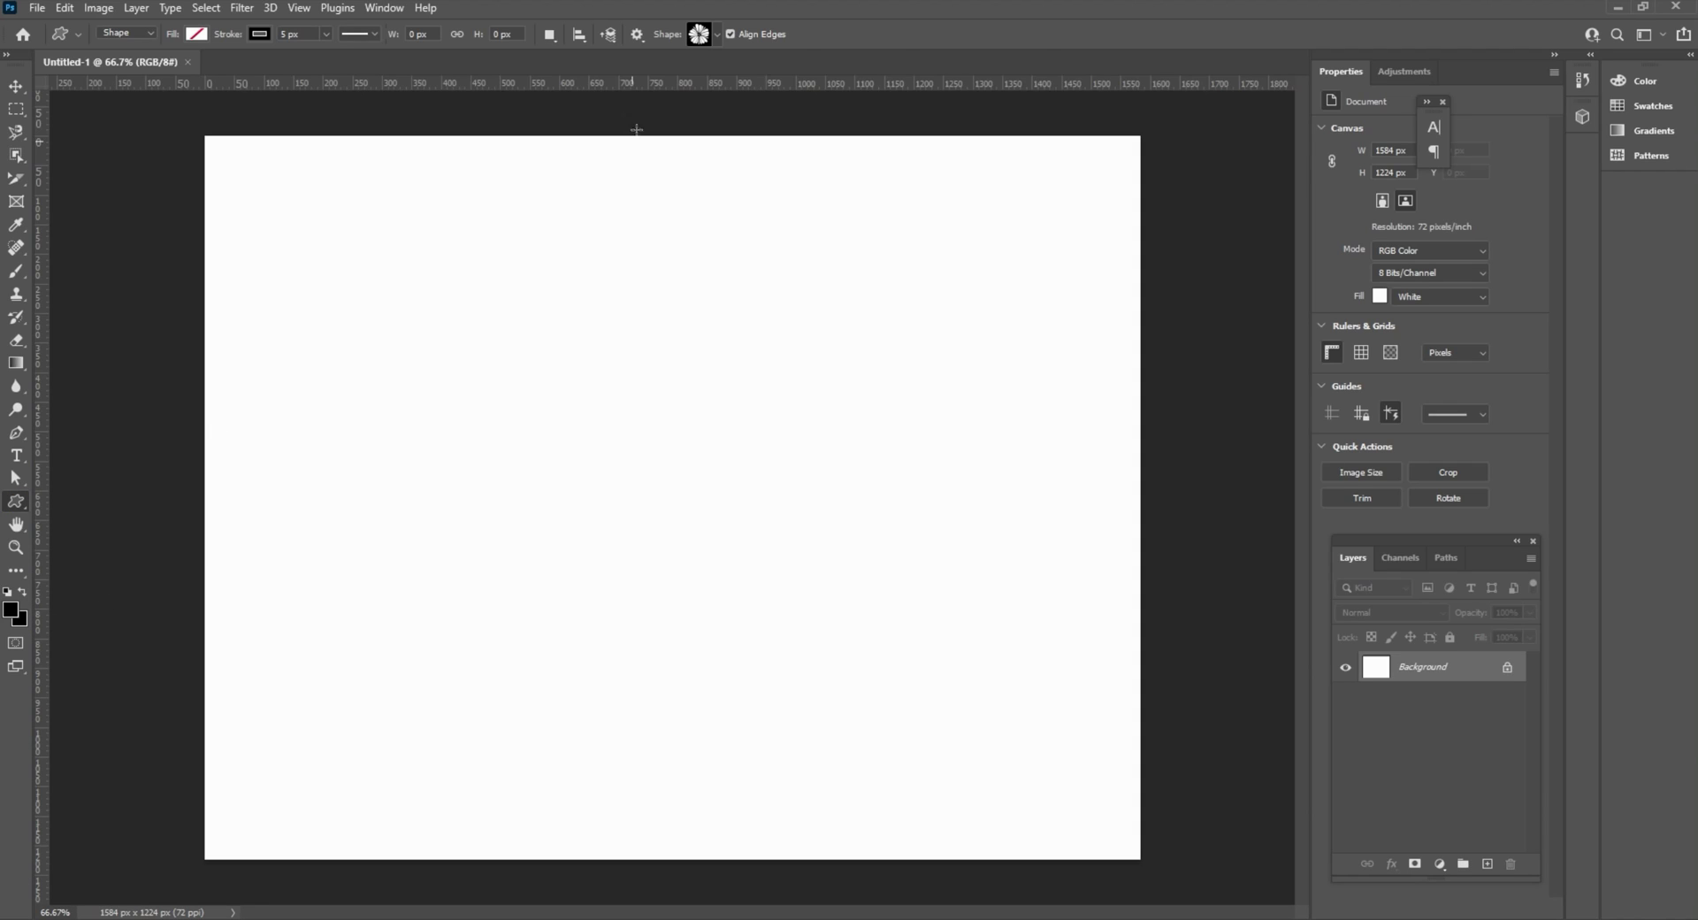
left_click(703, 33)
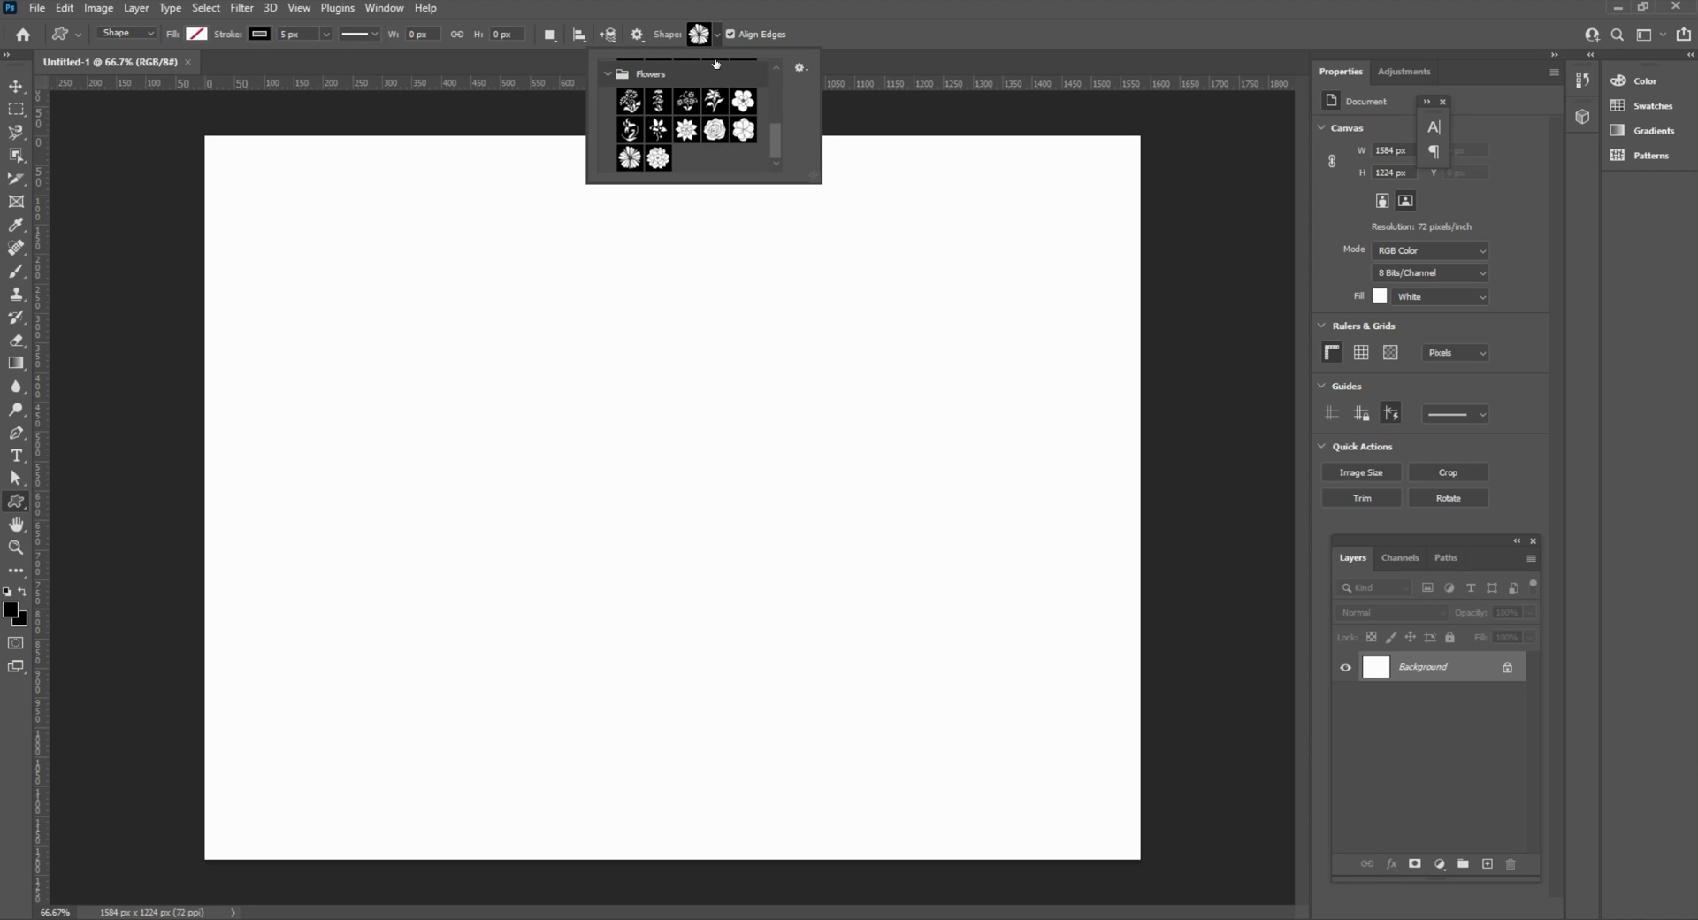
left_click_drag(766, 133, 682, 159)
left_click(624, 158)
mouse_move(339, 198)
left_mouse_down()
mouse_move(675, 633)
mouse_move(943, 796)
mouse_move(978, 780)
mouse_move(1022, 811)
left_mouse_up()
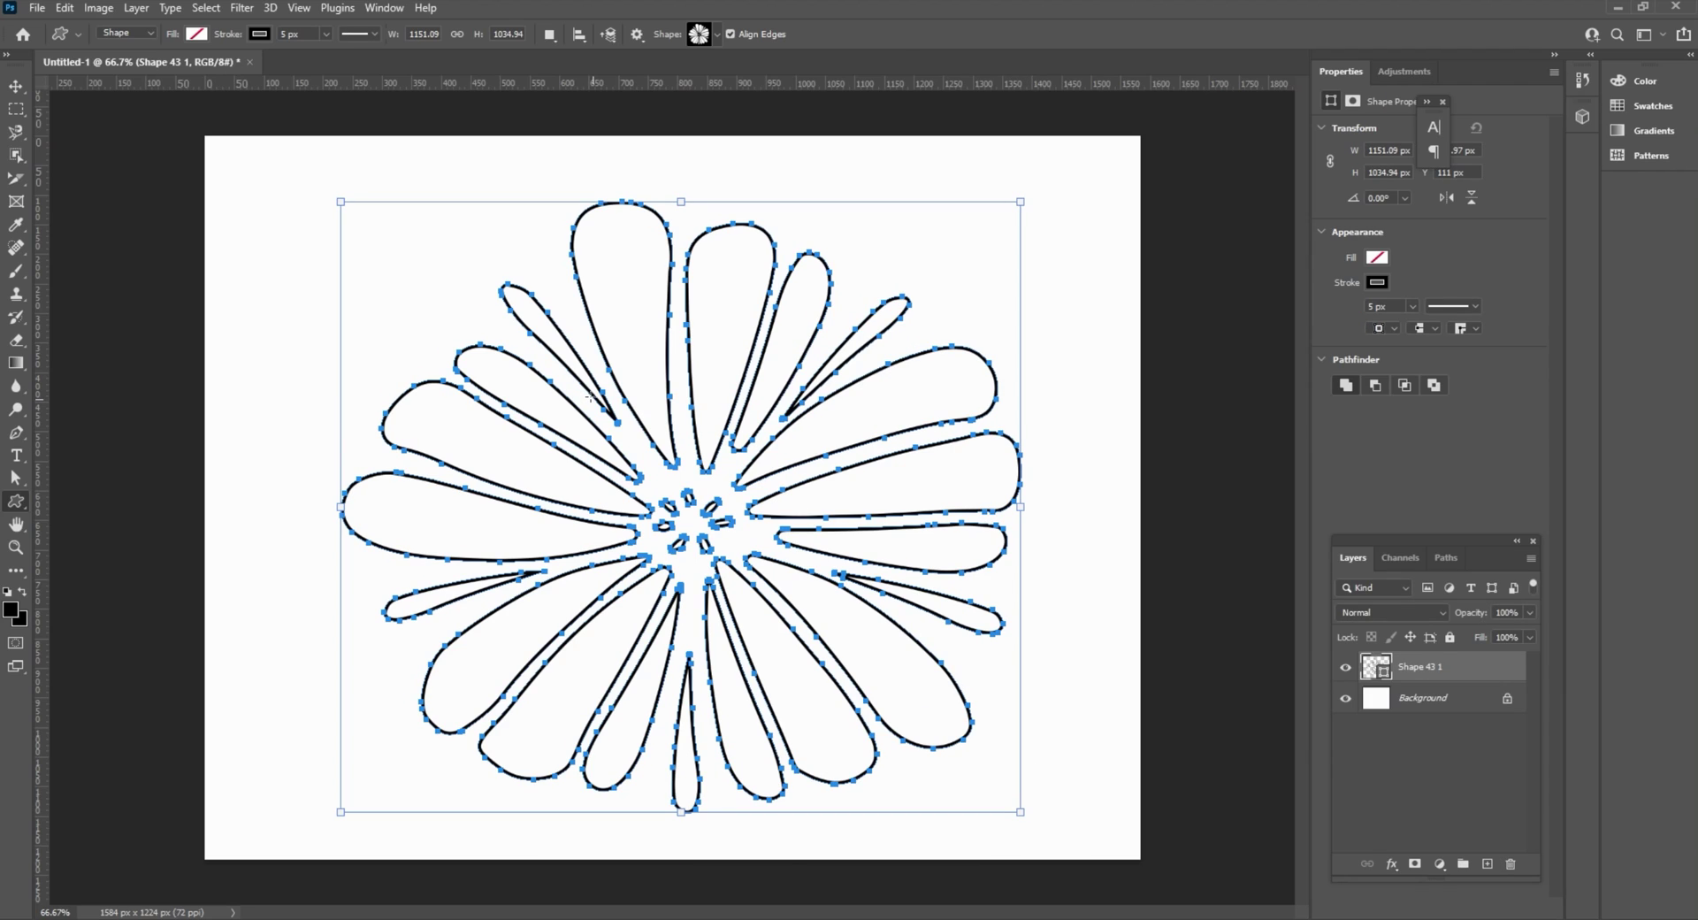
Set the flower shape's stroke colour to yellow.
left_click(257, 33)
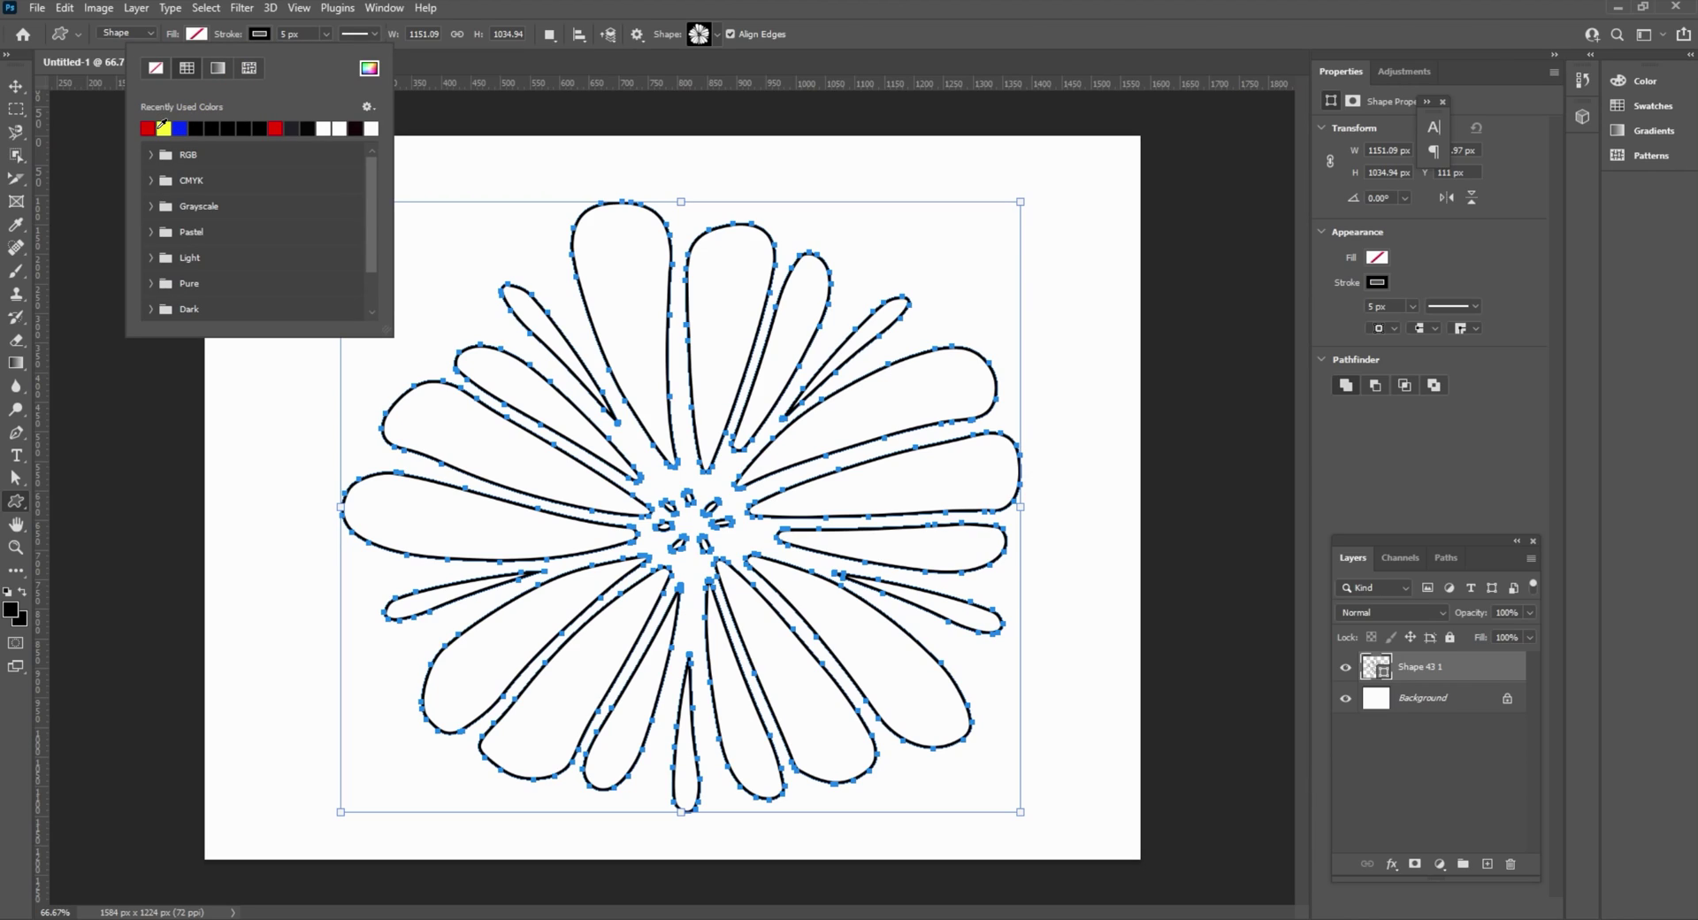
left_click(163, 126)
double_click(290, 34)
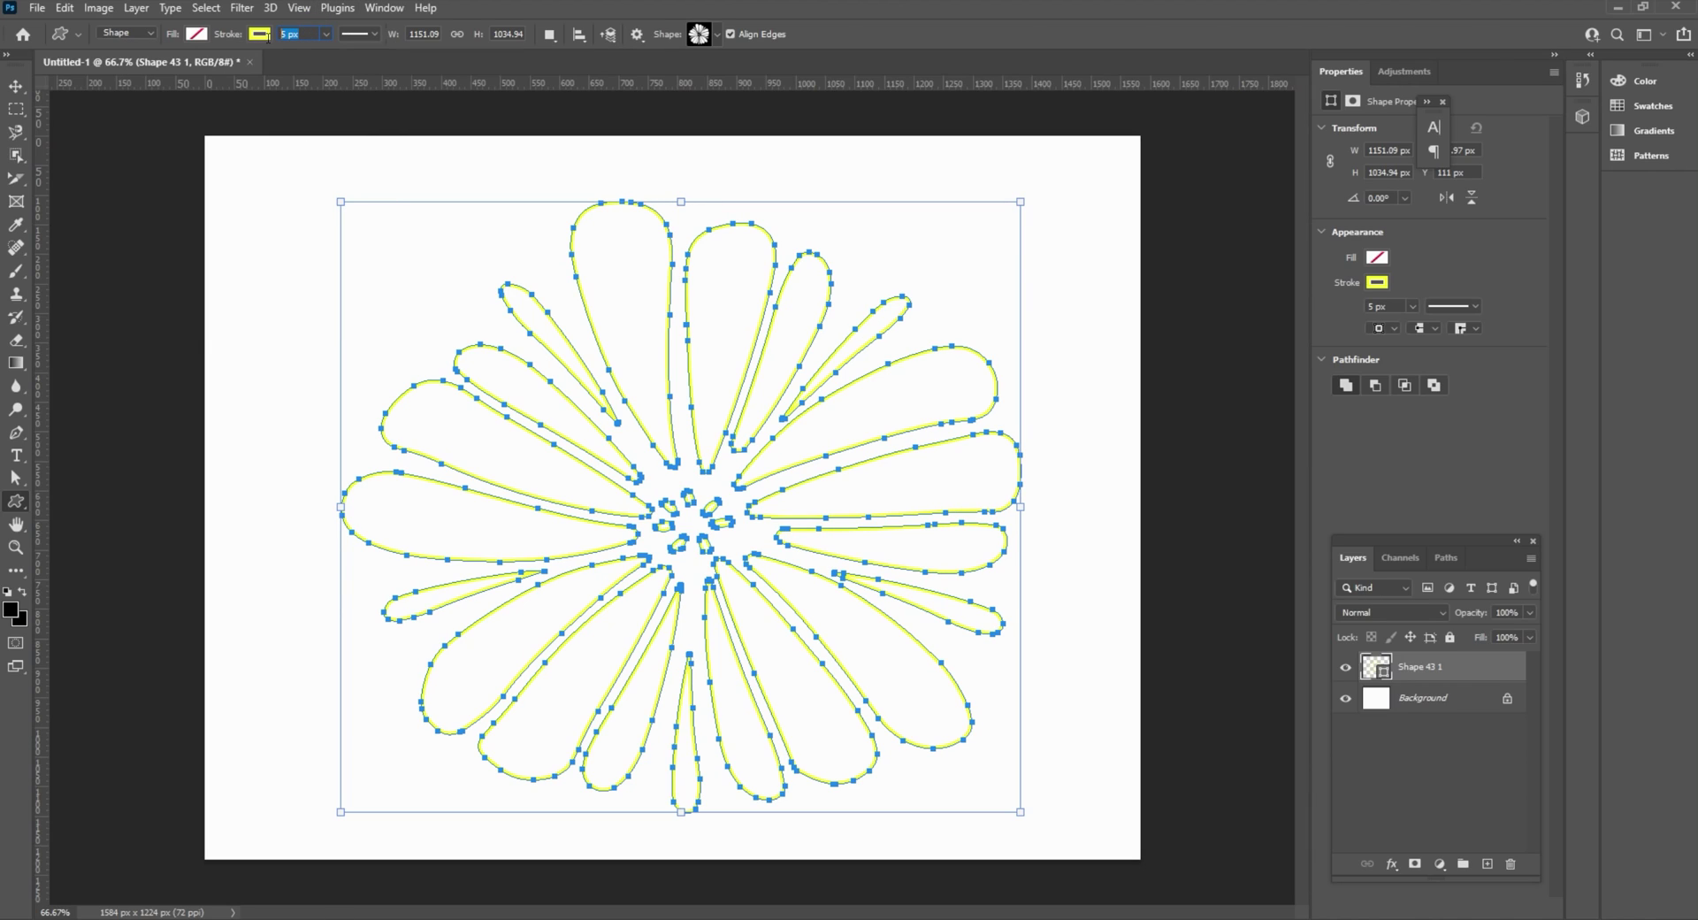
type("10")
key("Escape")
Fill the flower shape with red and deselect its path.
left_click(196, 34)
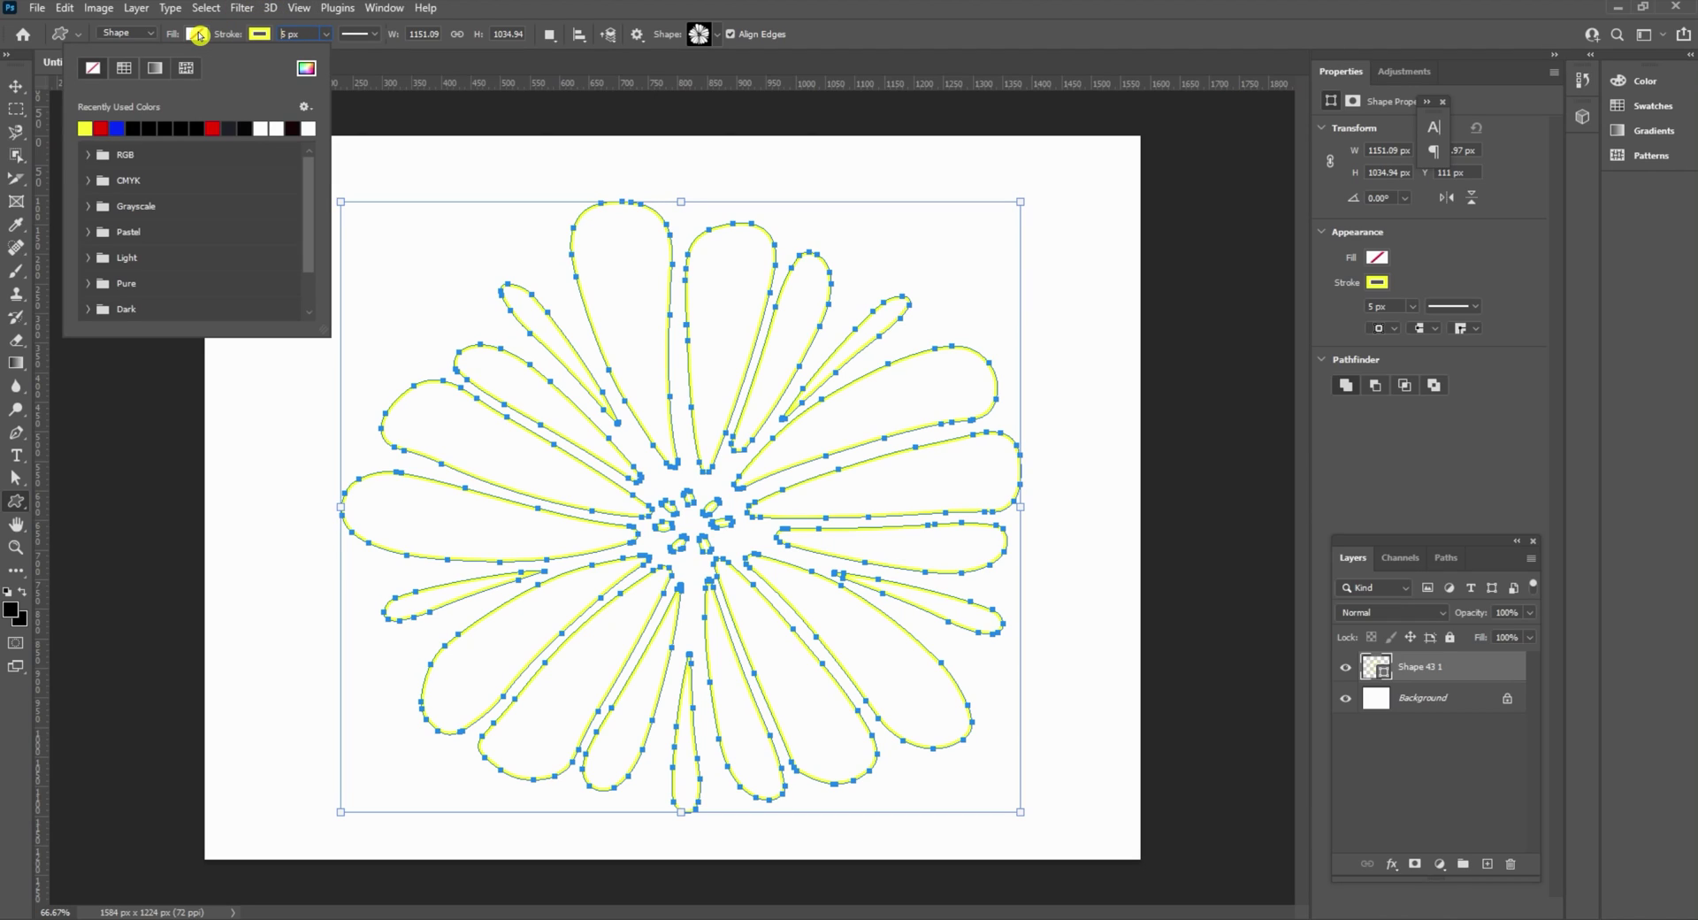
left_click(102, 128)
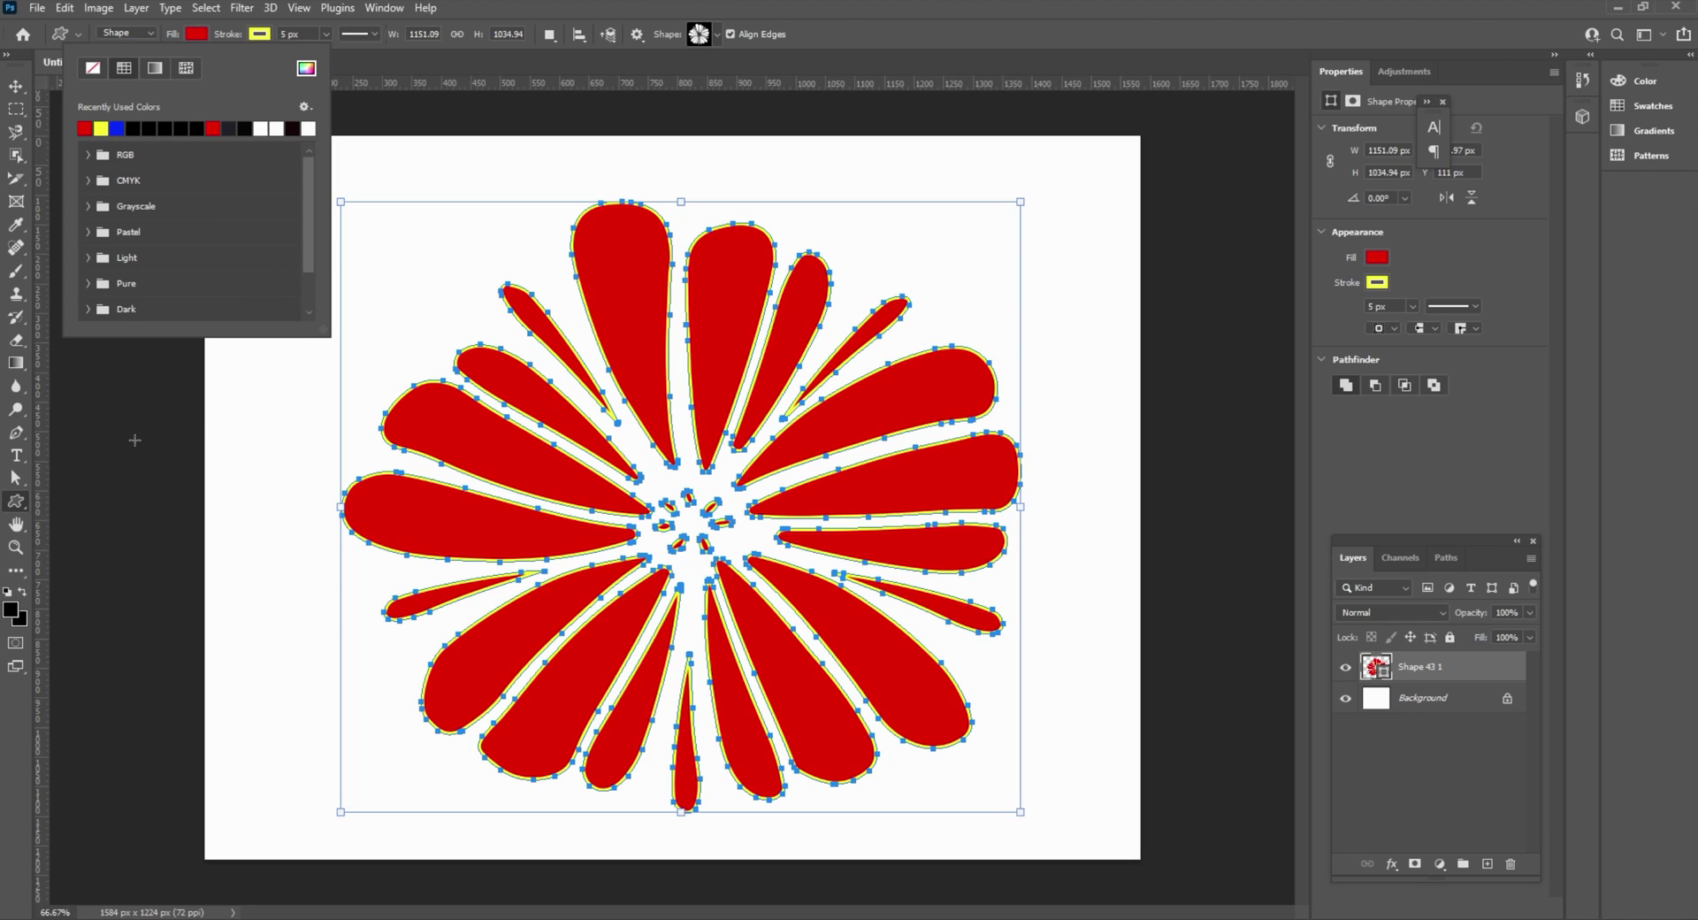
left_click(16, 477)
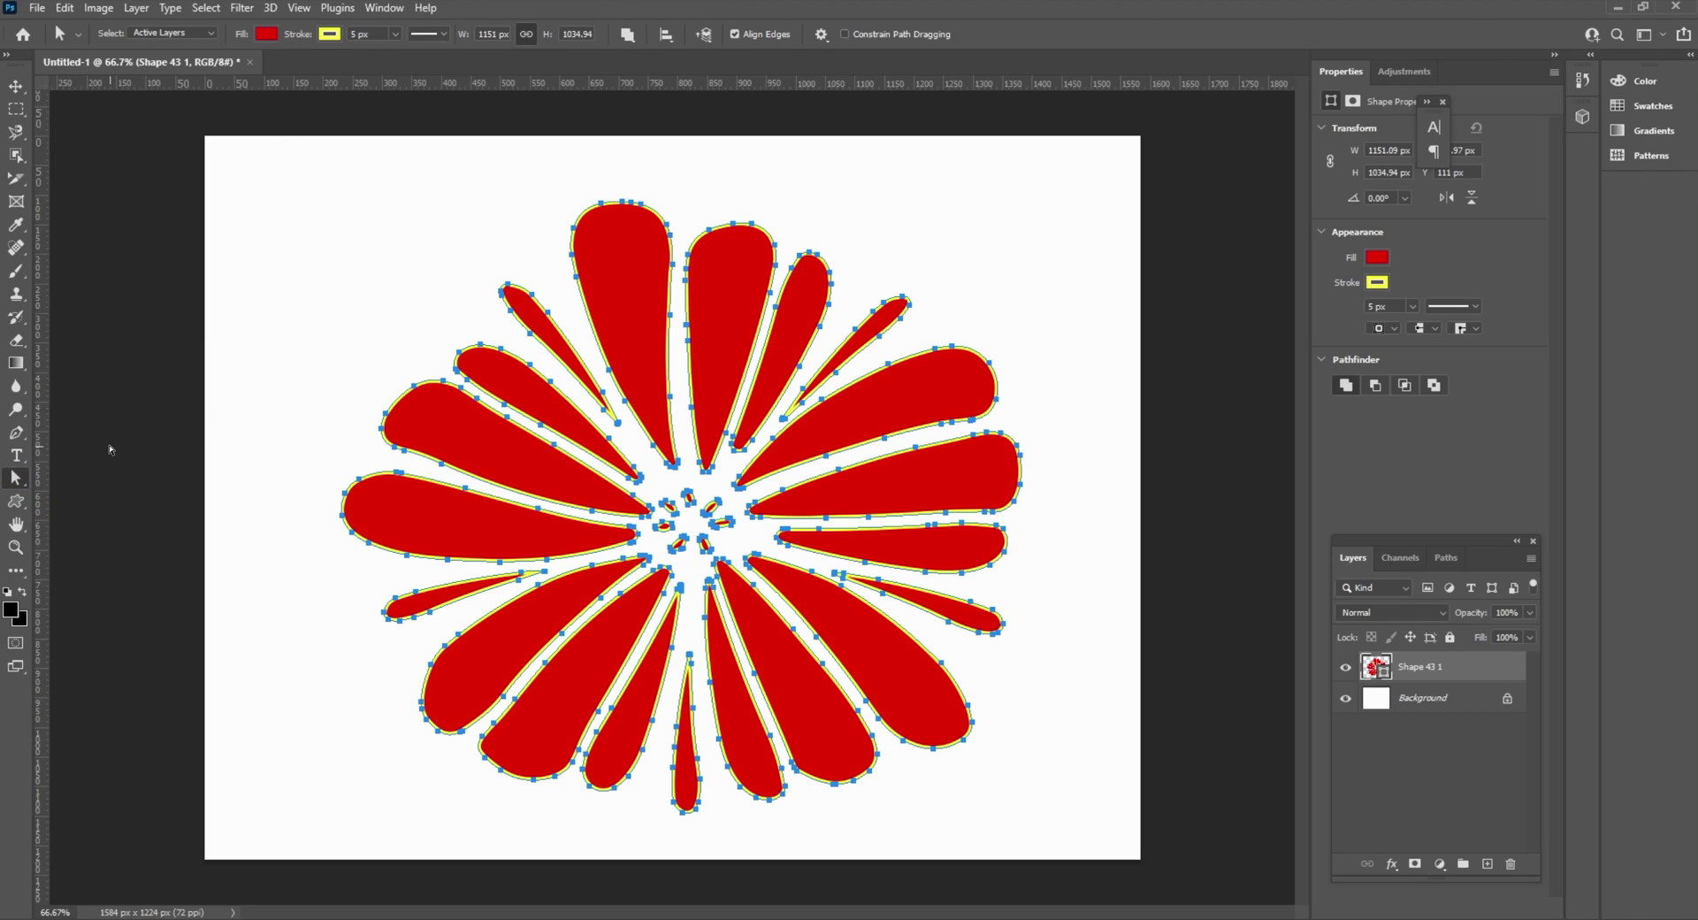
left_click(111, 449)
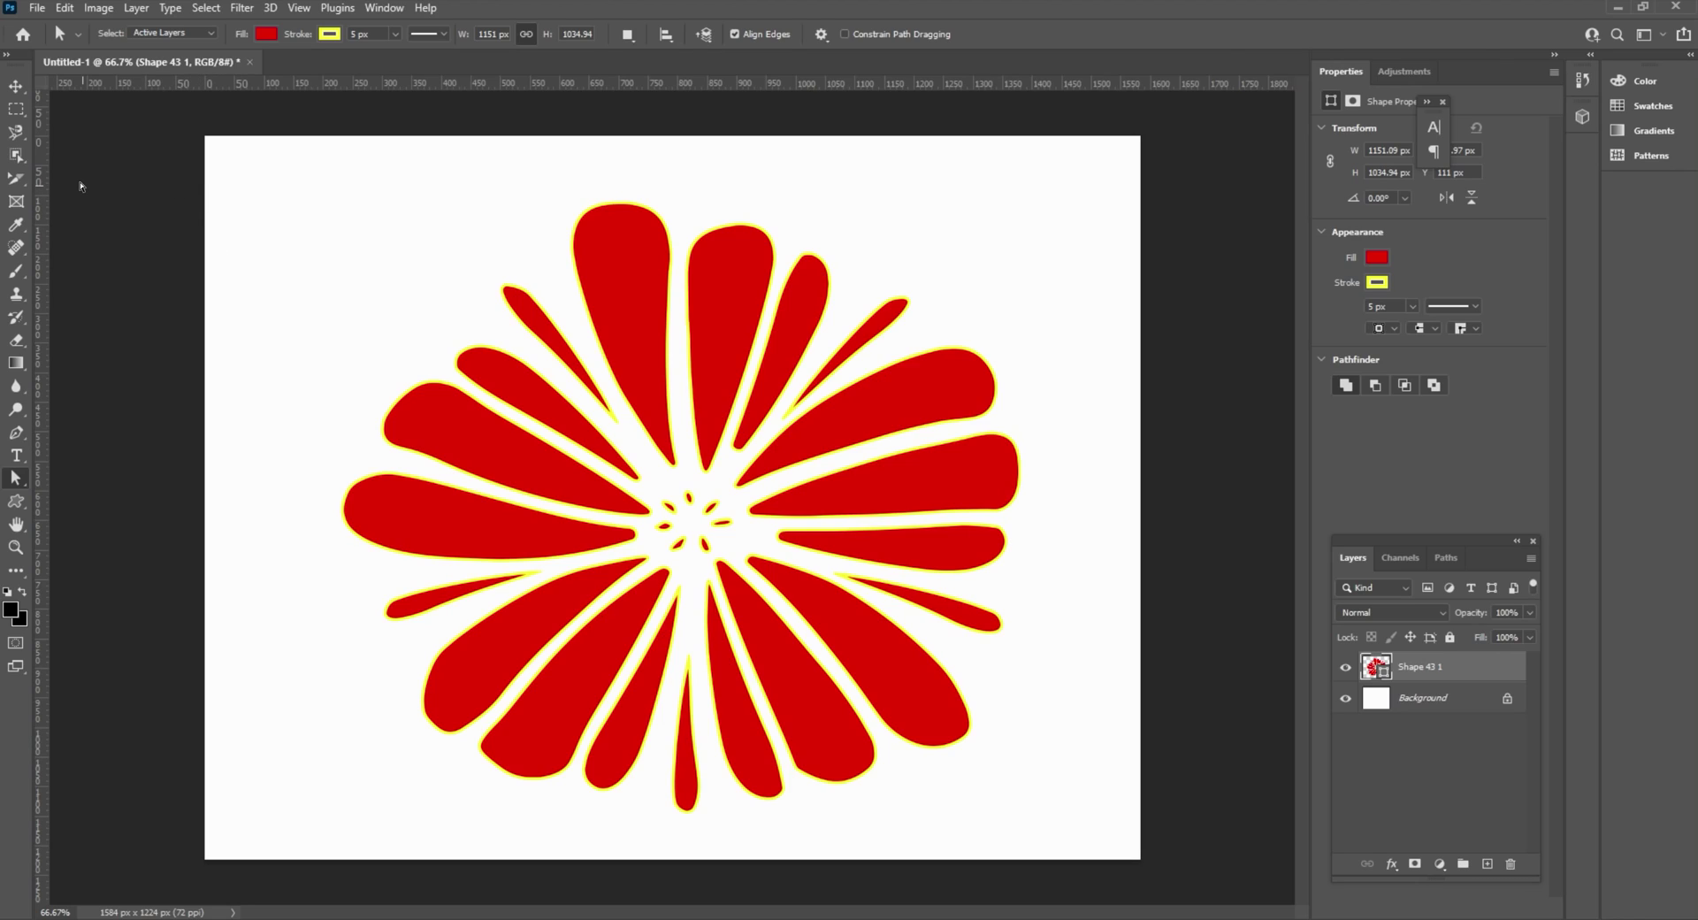
Open the Divide Slice settings for the canvas with the Slice Tool and turn off horizontal and vertical division.
left_click(12, 180)
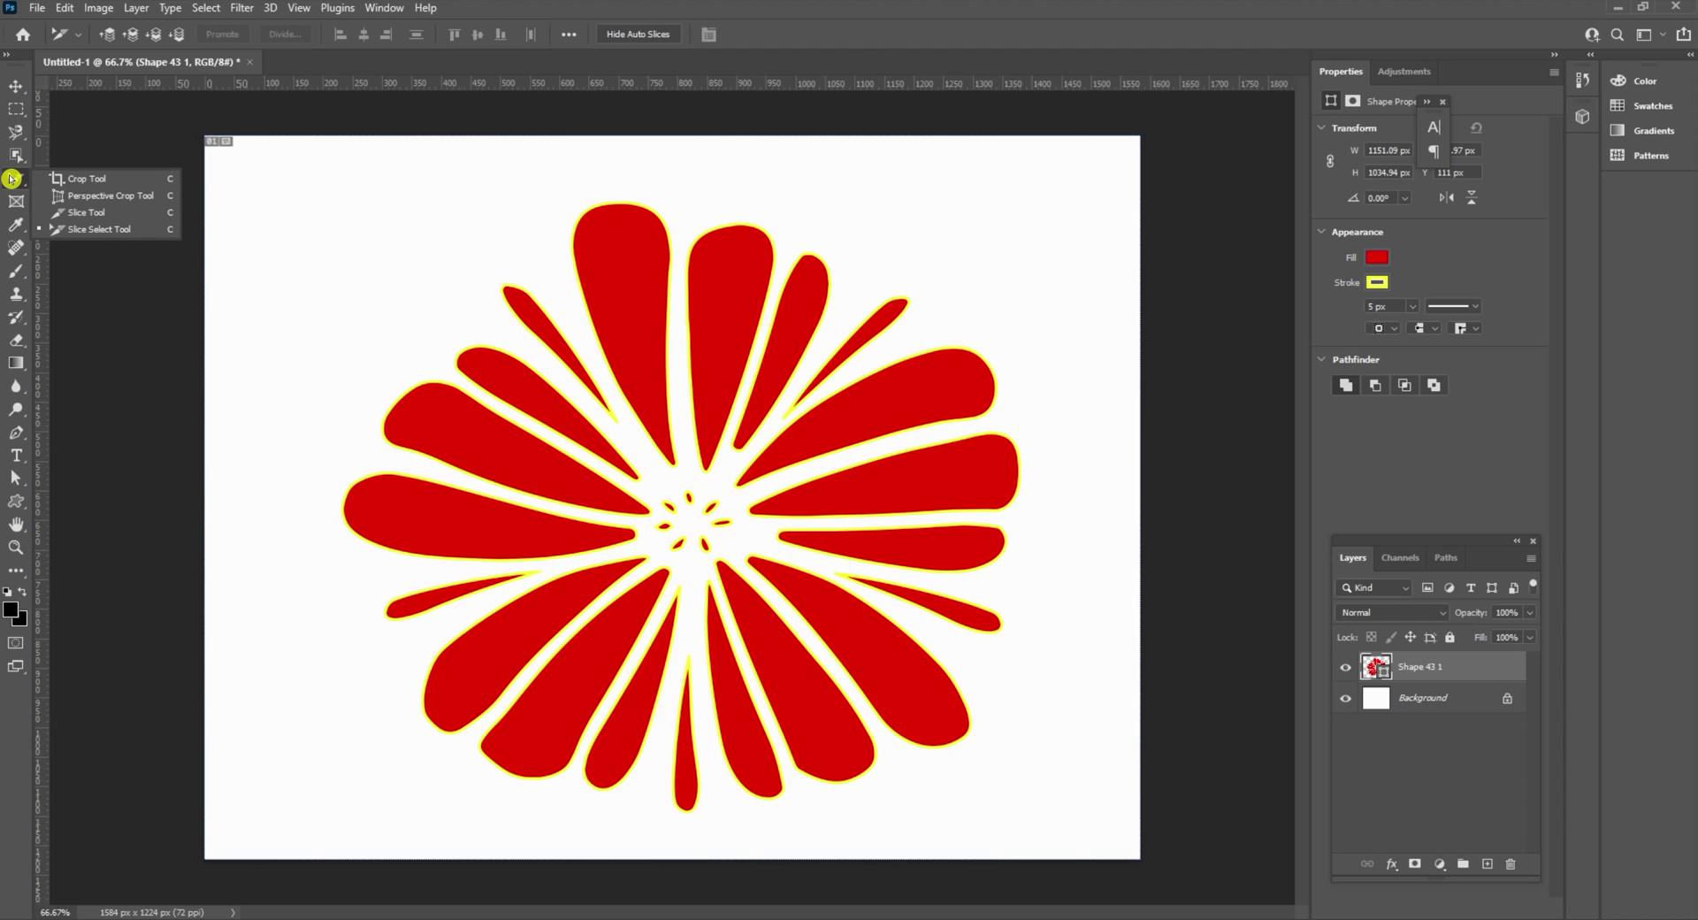
left_click(93, 214)
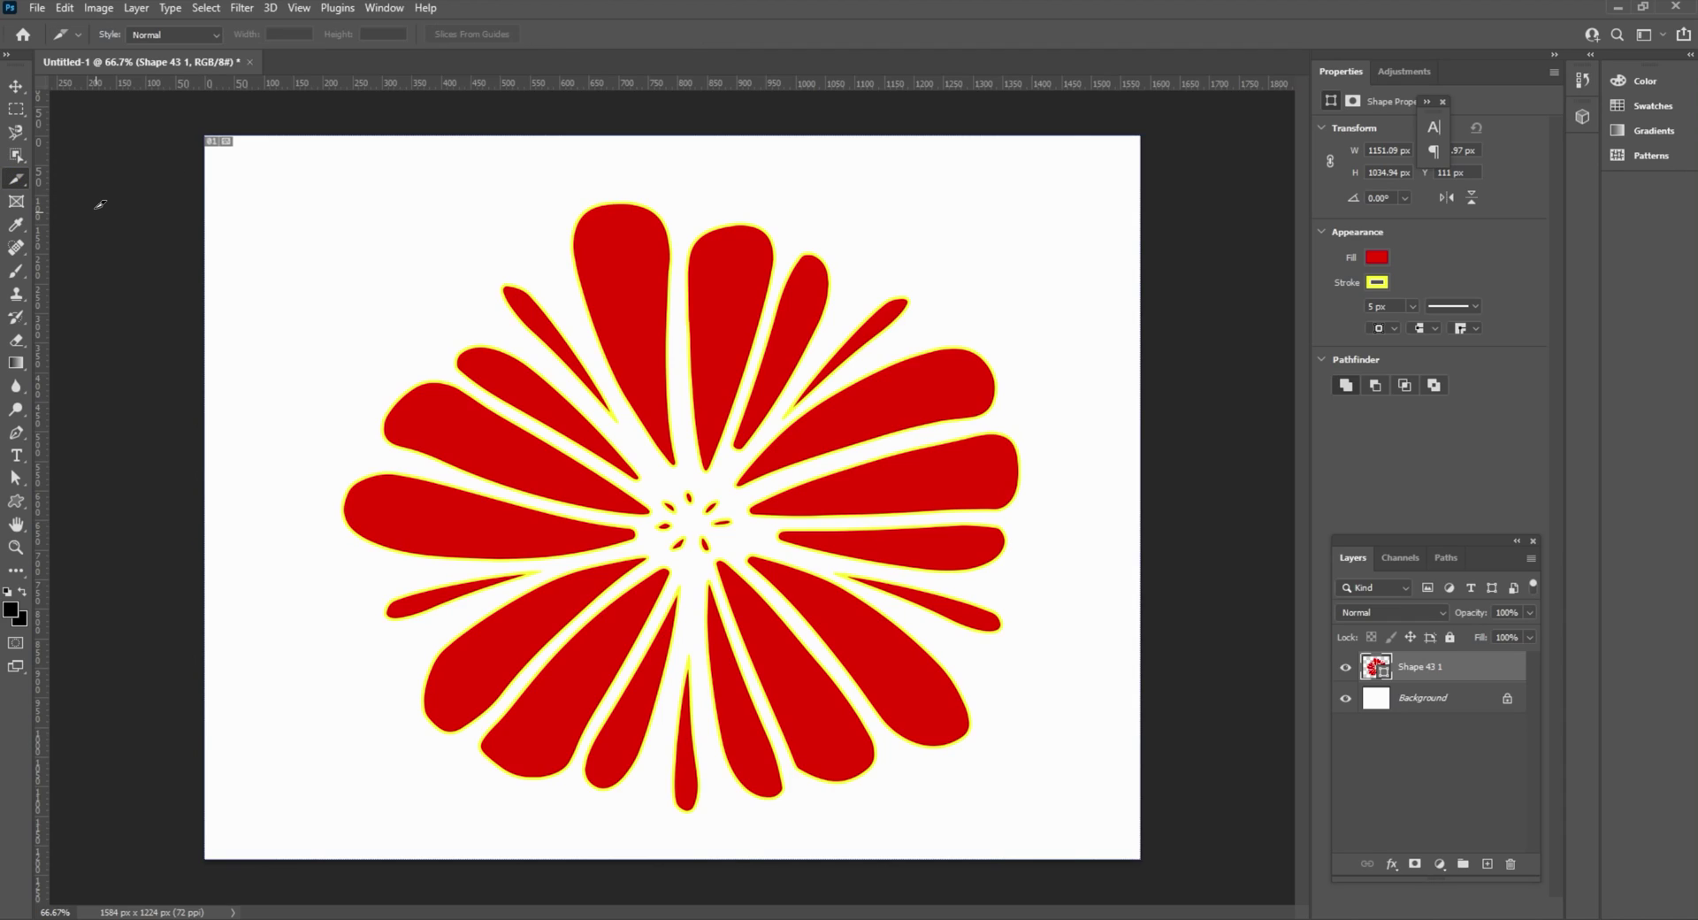
right_click(644, 372)
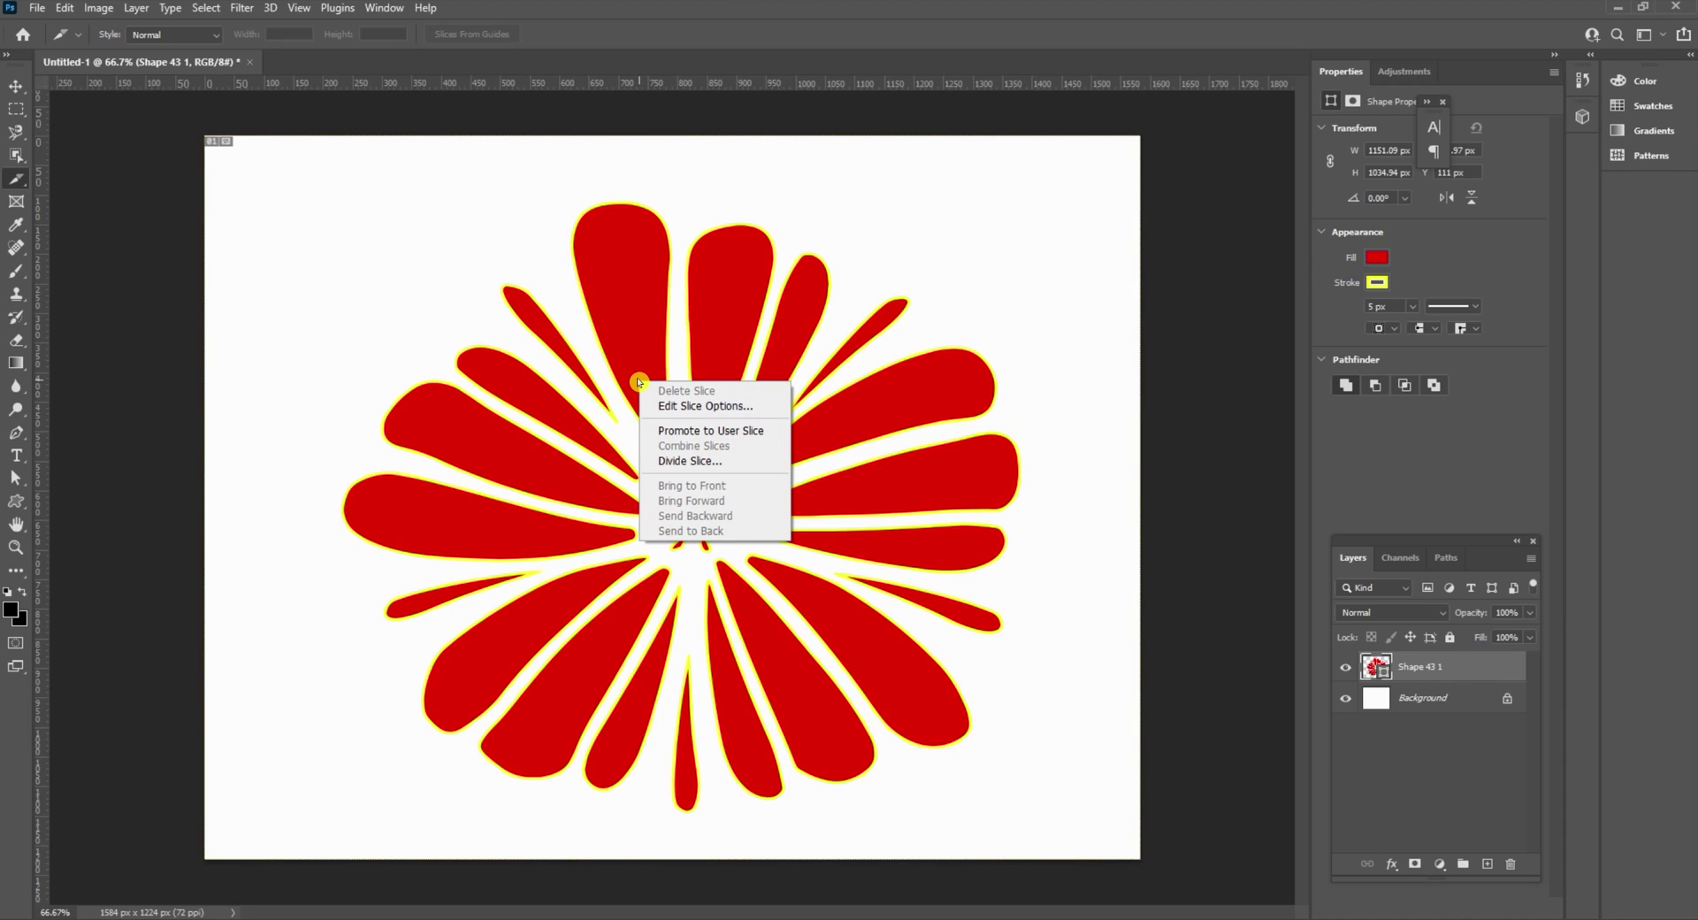
left_click(689, 461)
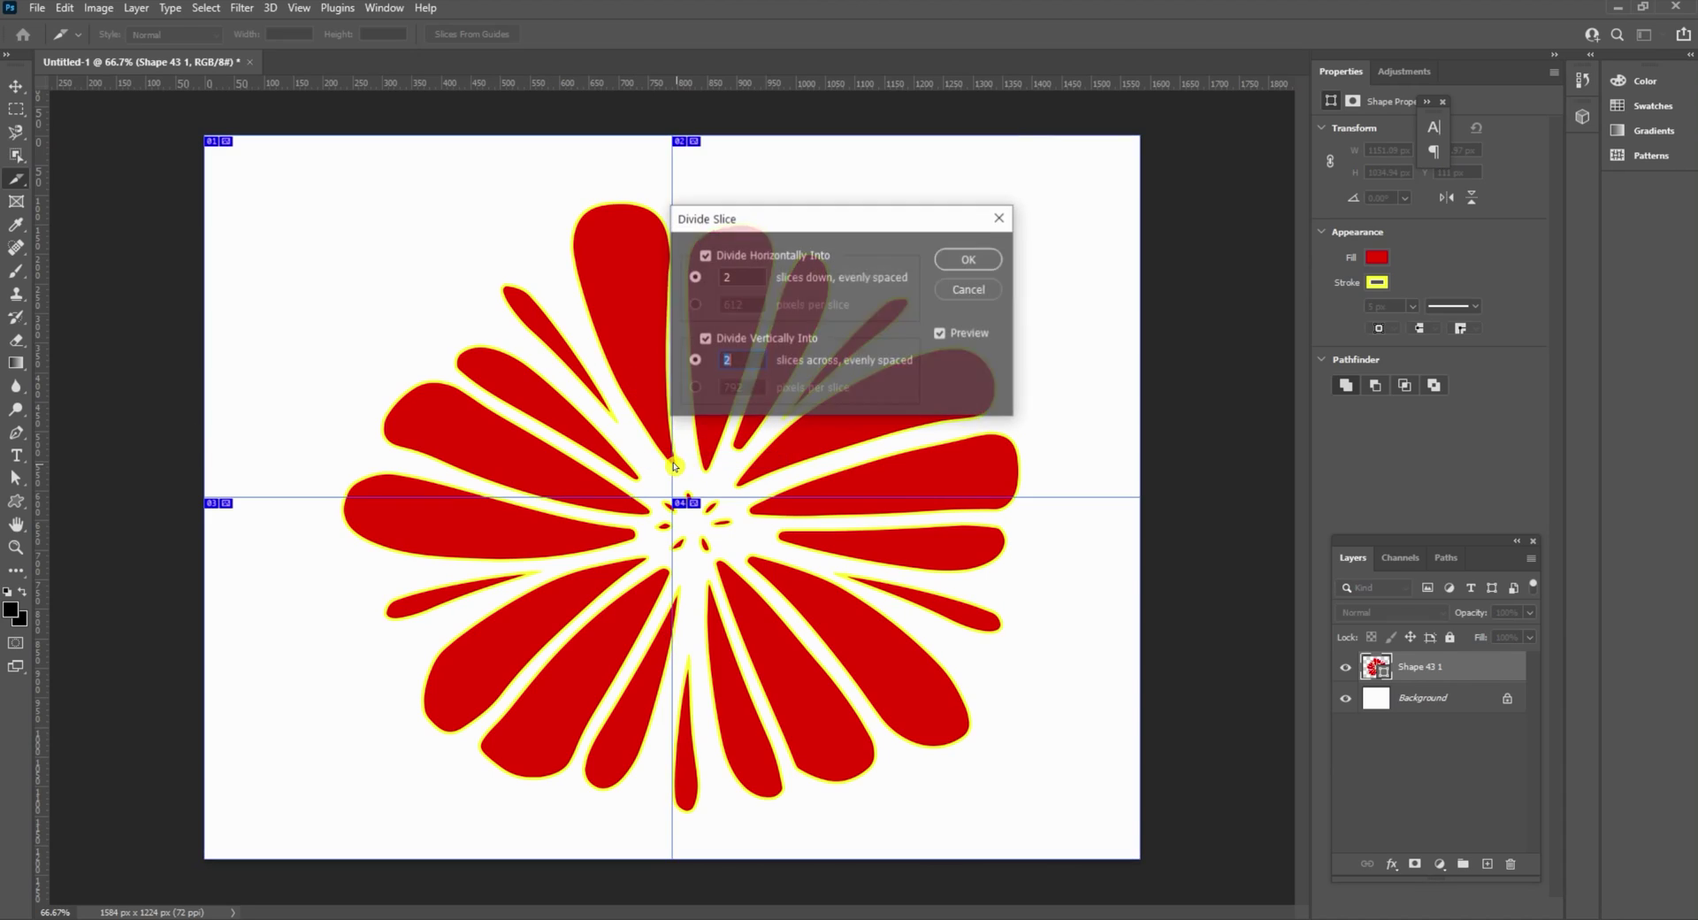
left_click(704, 257)
left_click(705, 340)
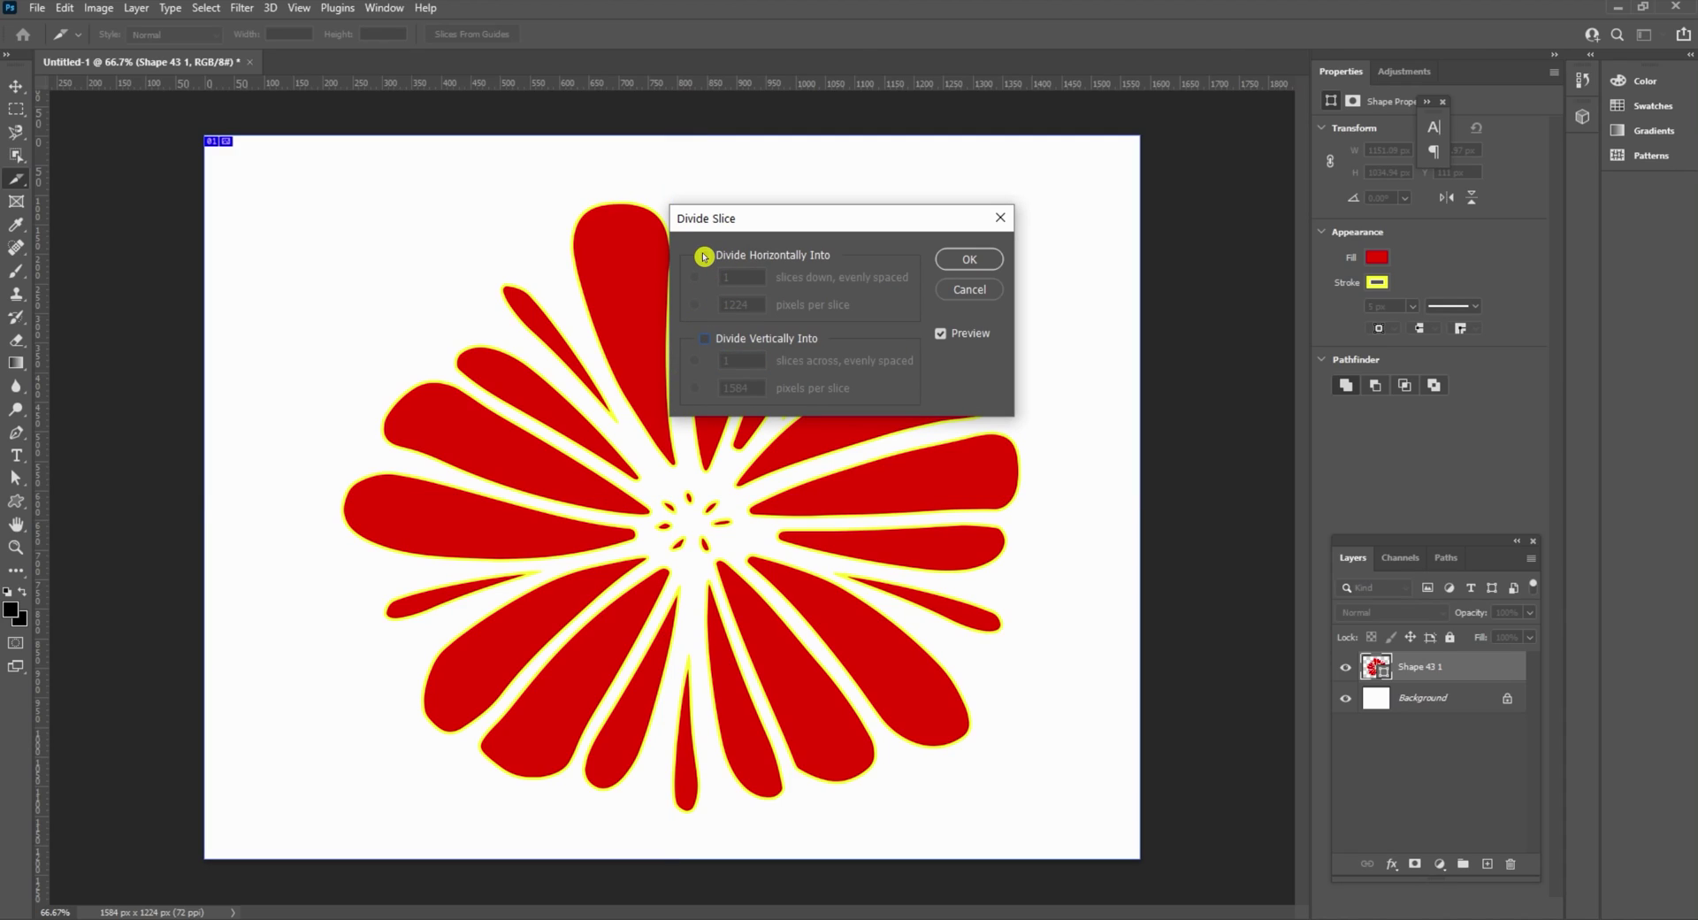
Divide the canvas slice horizontally into 2 slices down and vertically into 2 slices across, evenly spaced.
left_click(705, 255)
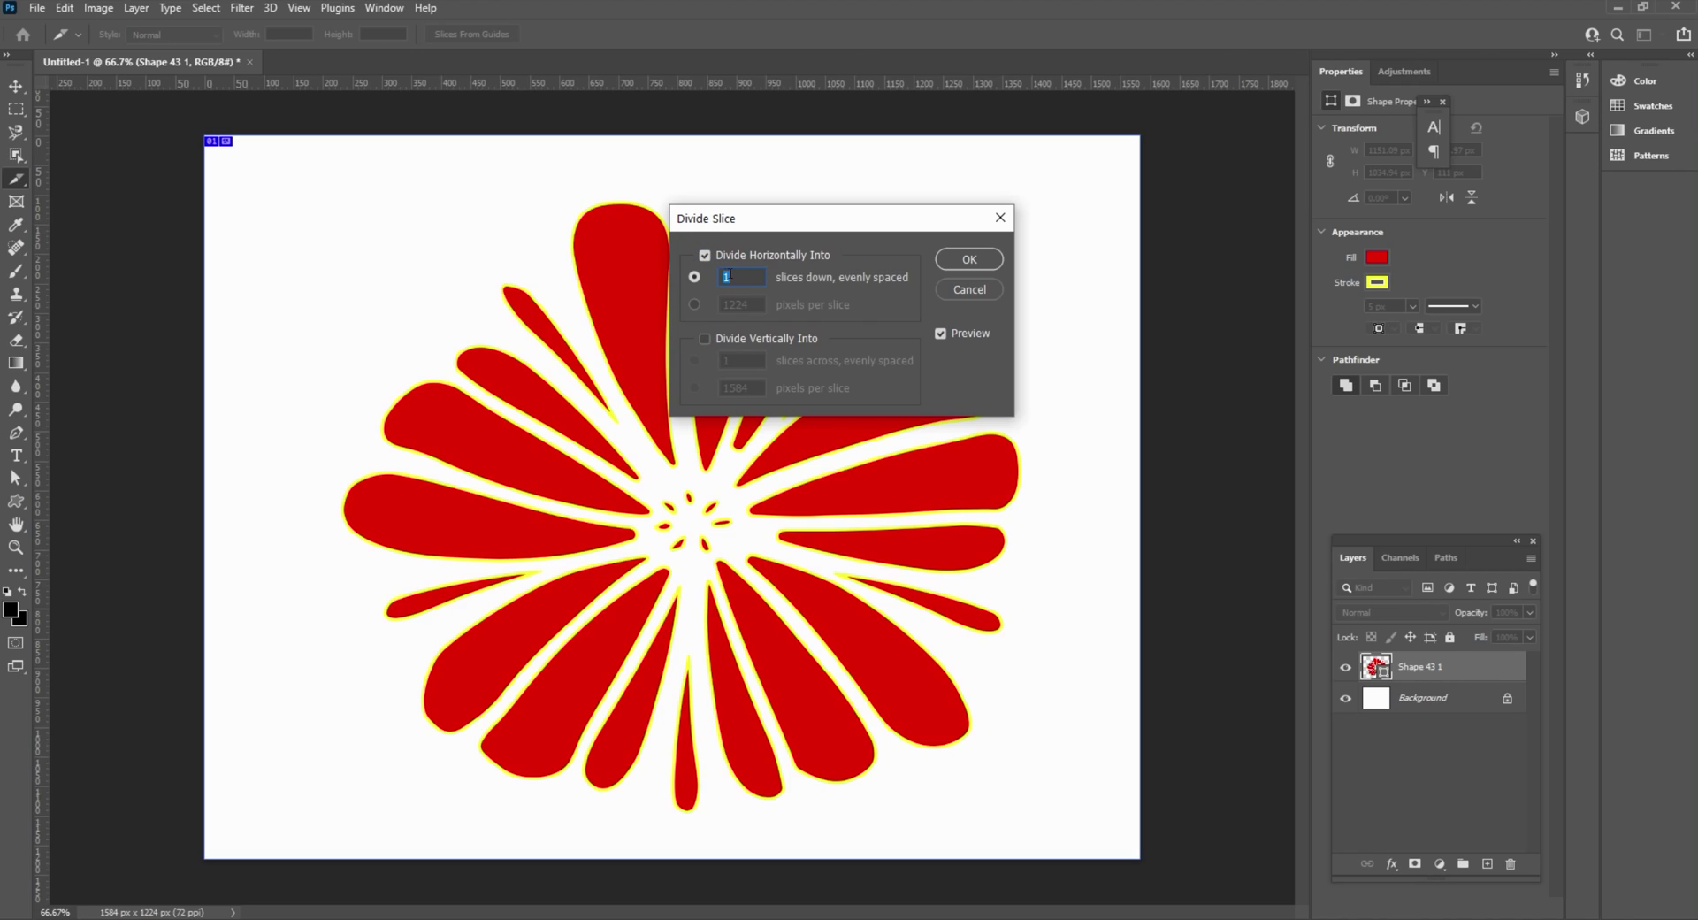
left_click(695, 288)
type("2")
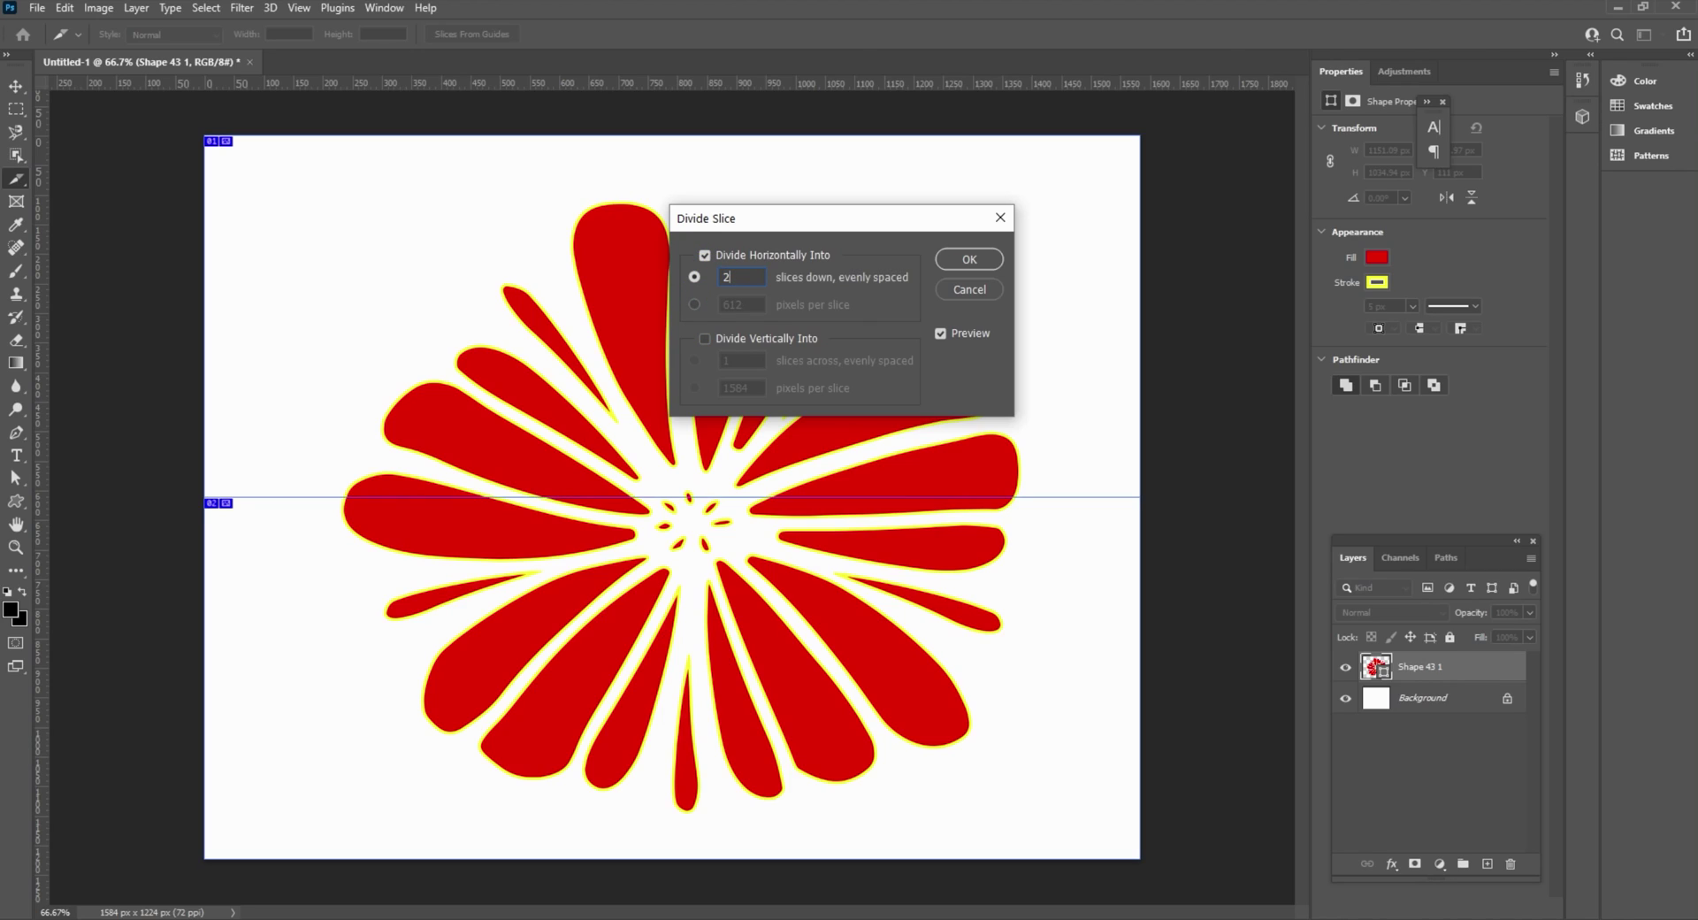
left_click(705, 339)
left_click(703, 367)
type("2")
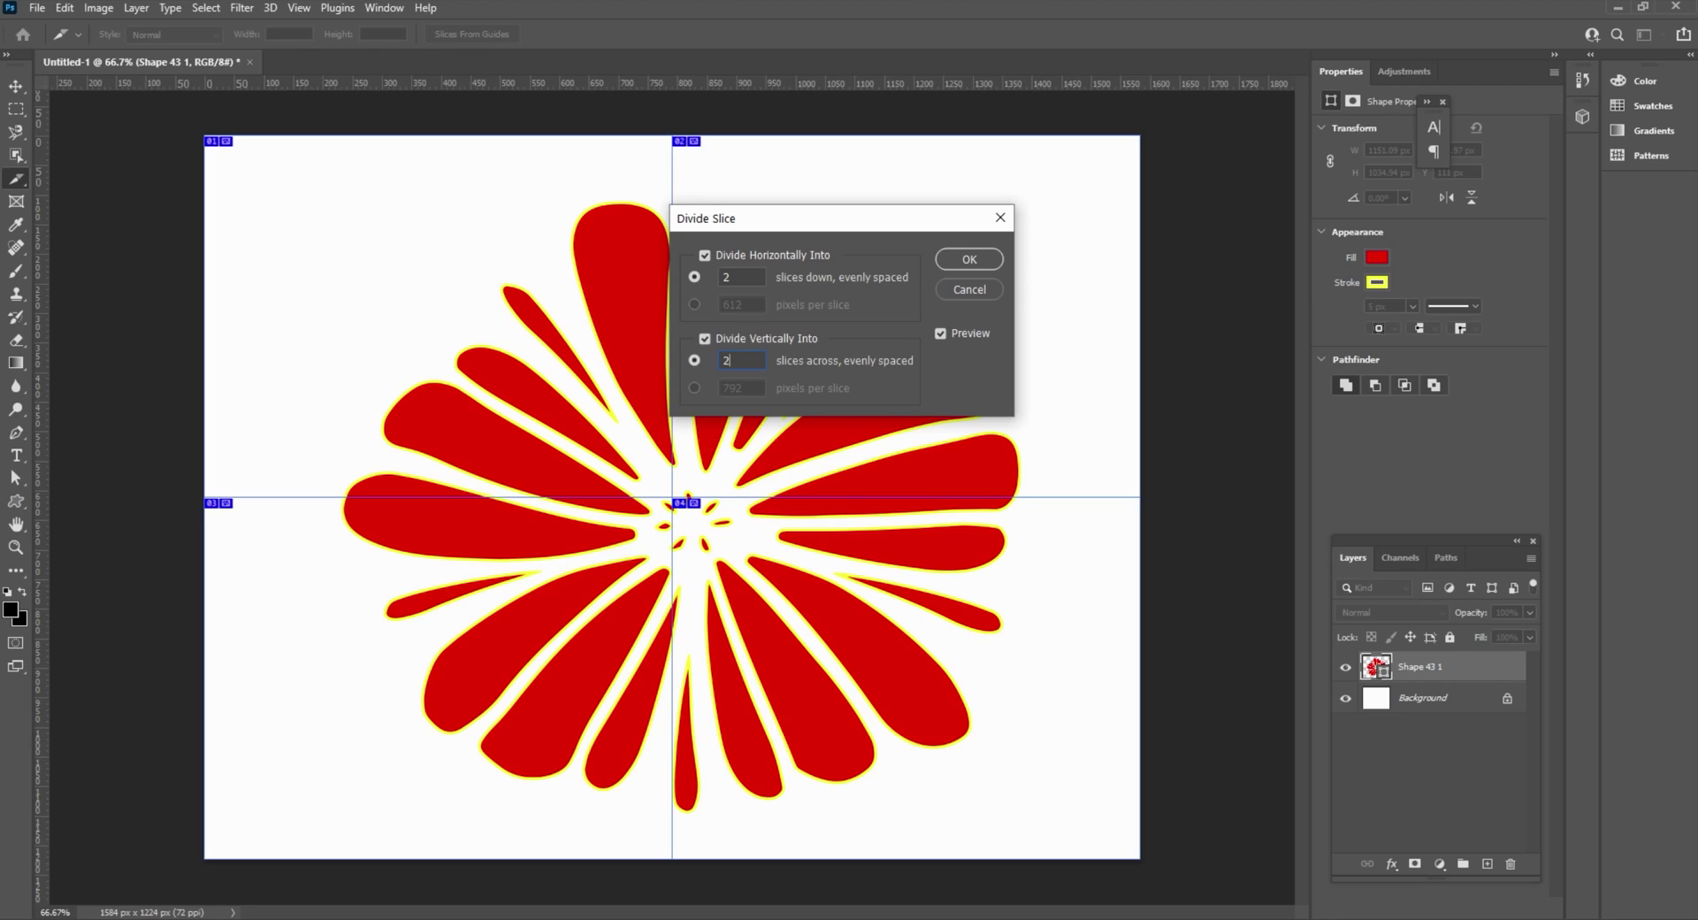
left_click(710, 367)
left_click(960, 259)
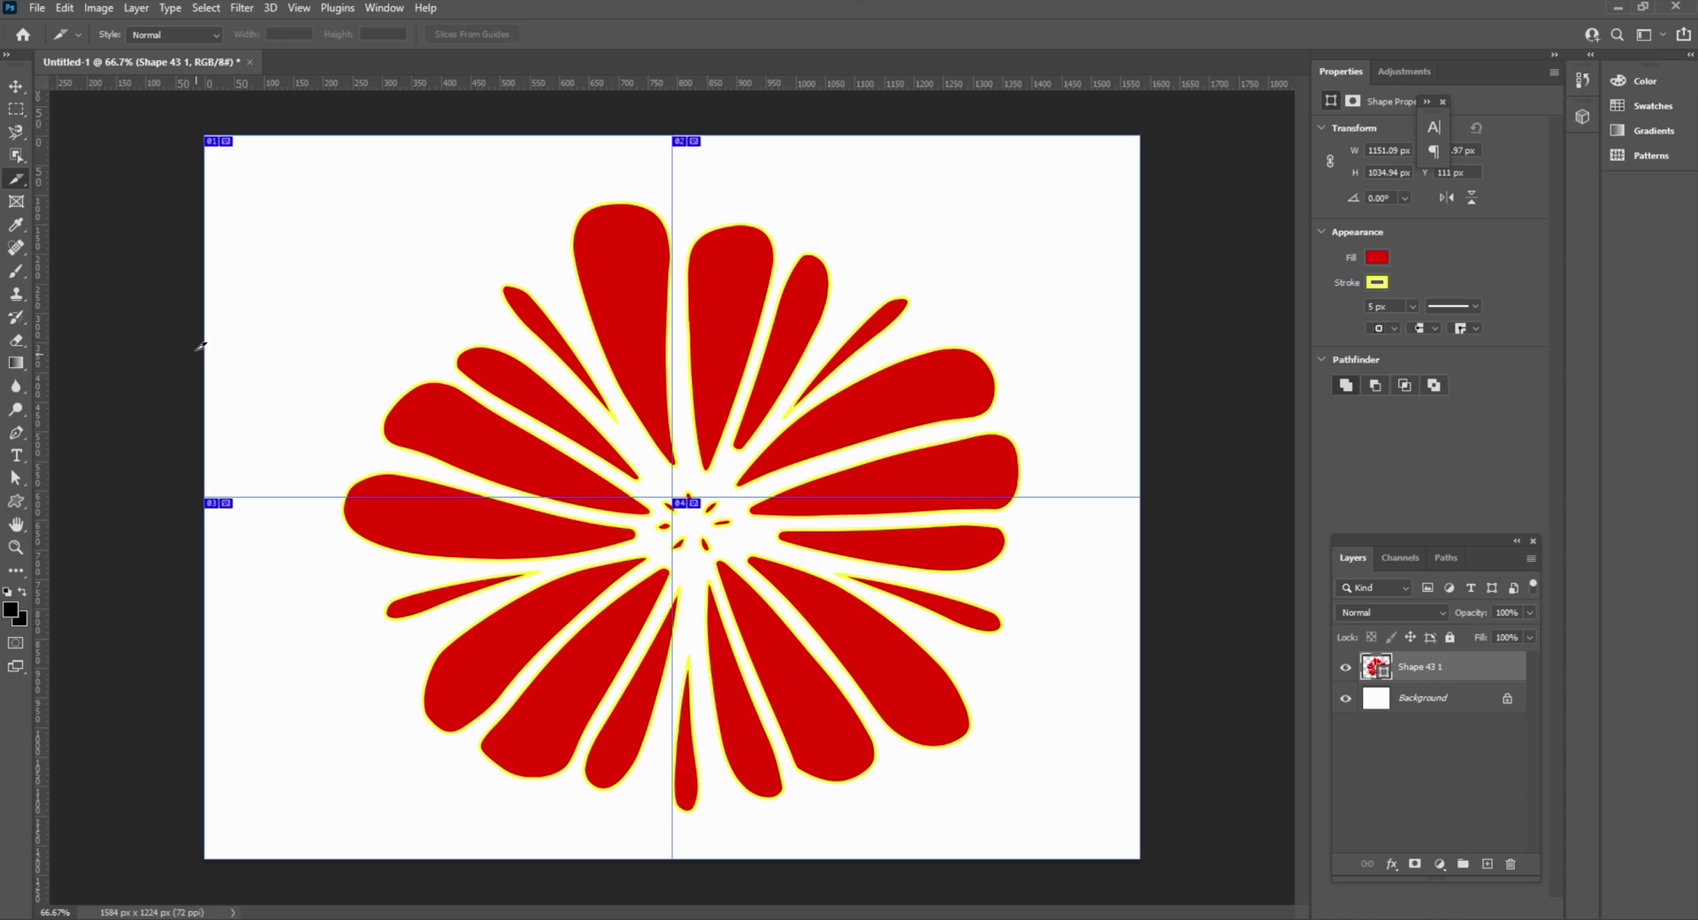
Export the sliced flower artwork as GIF images with Save for Web (Legacy).
left_click(36, 8)
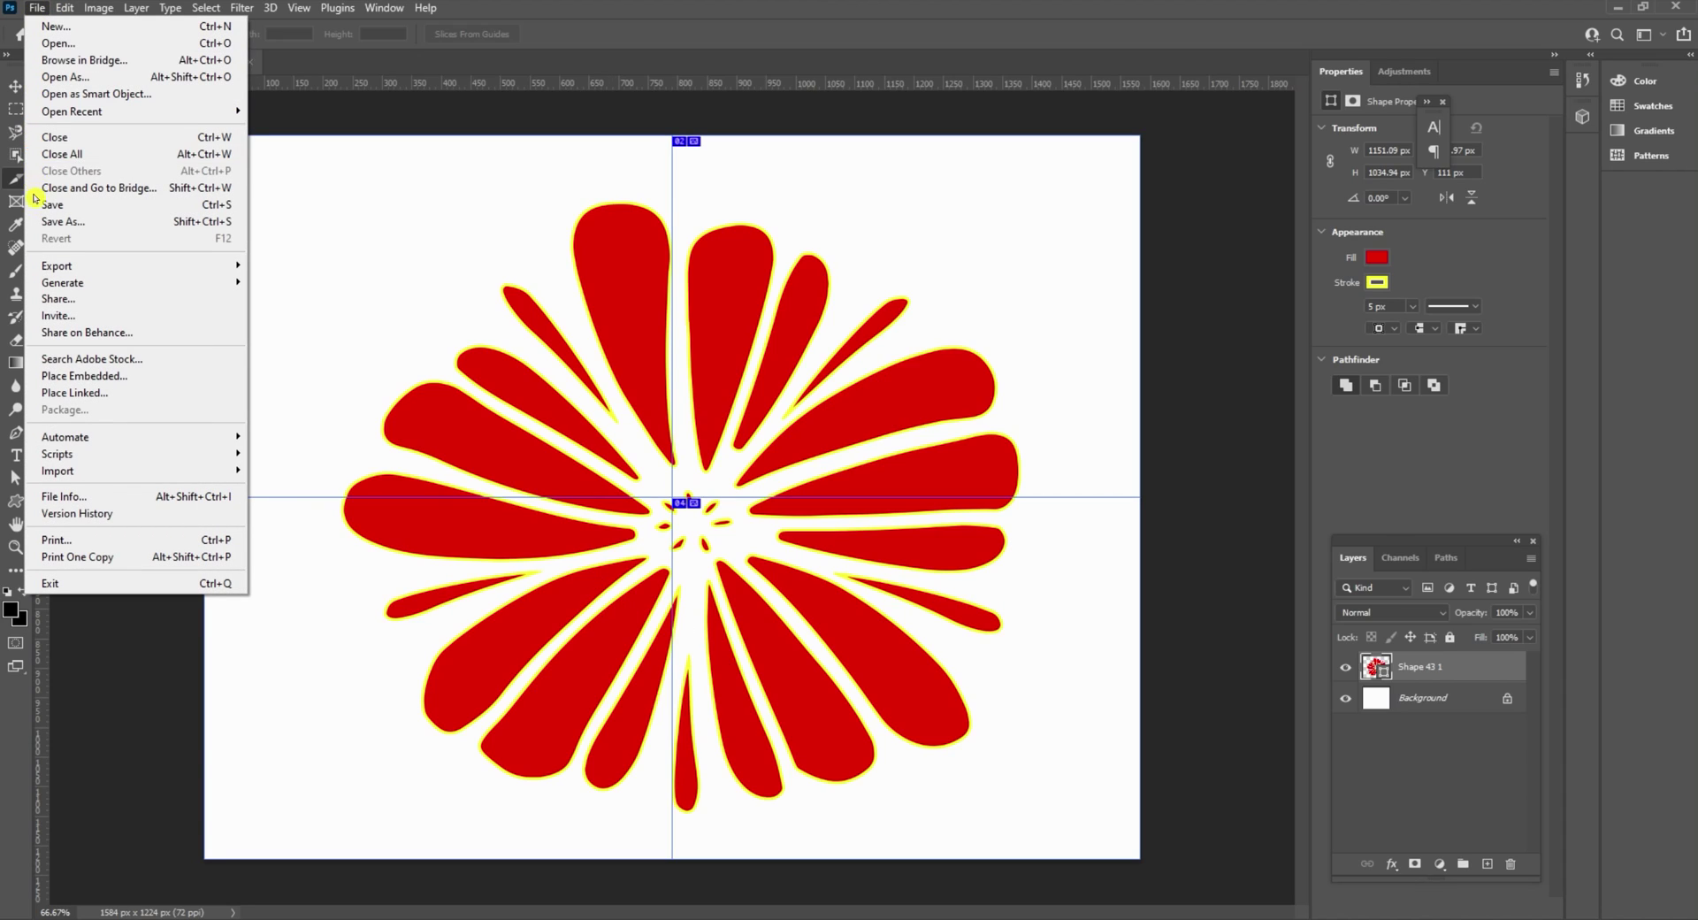
mouse_move(53, 264)
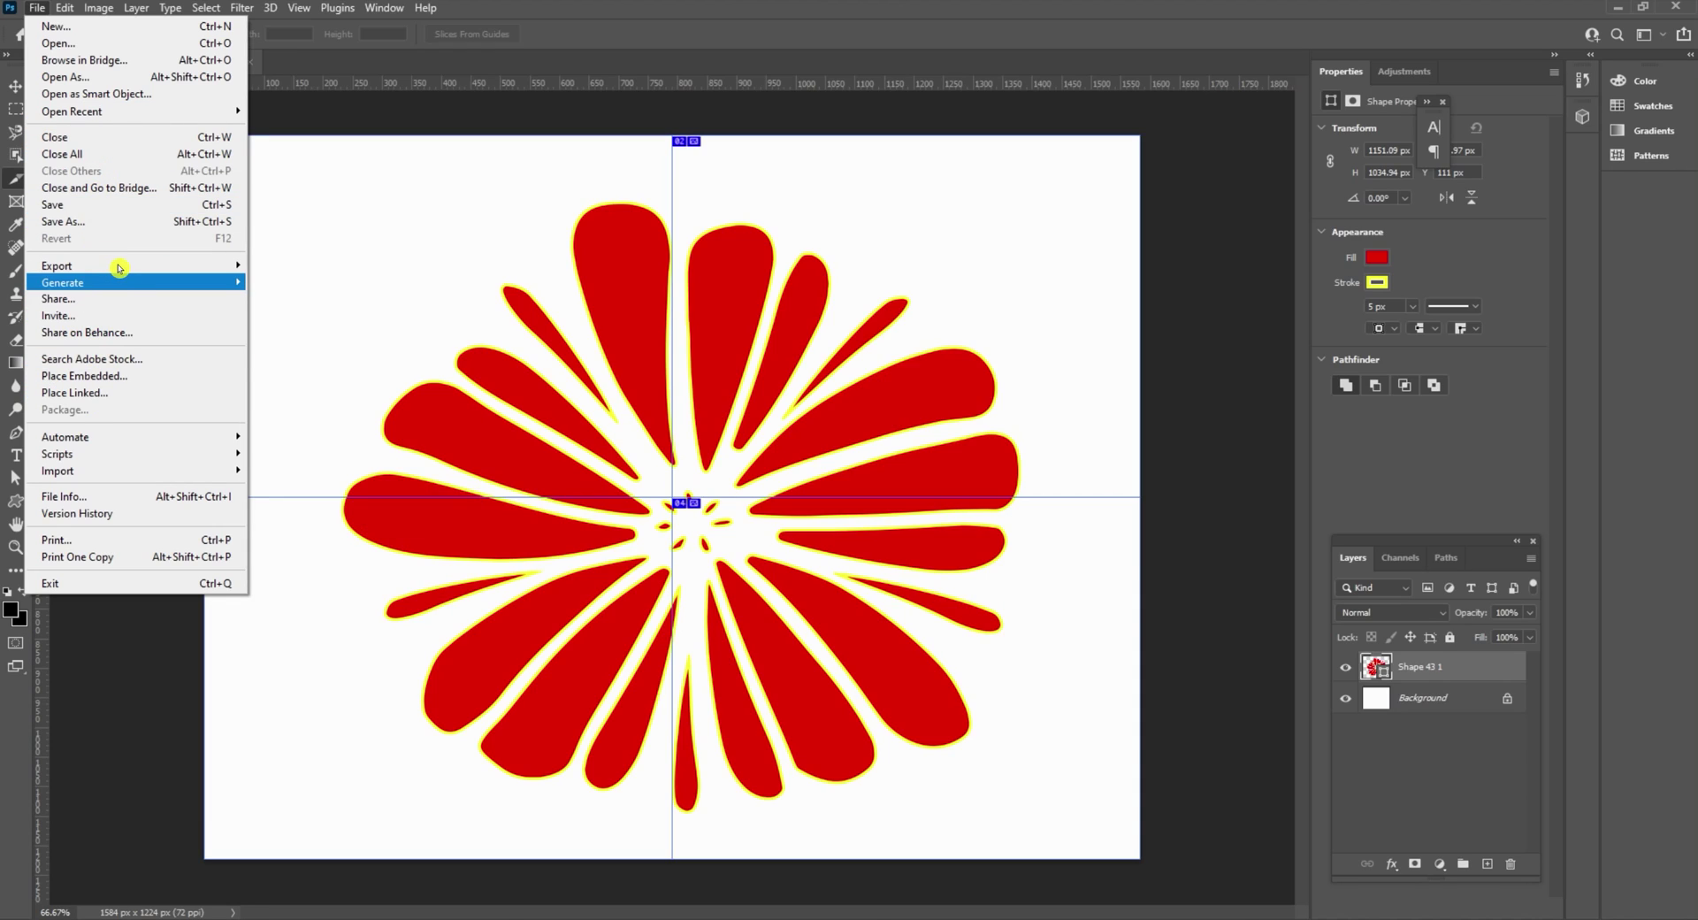
mouse_move(119, 268)
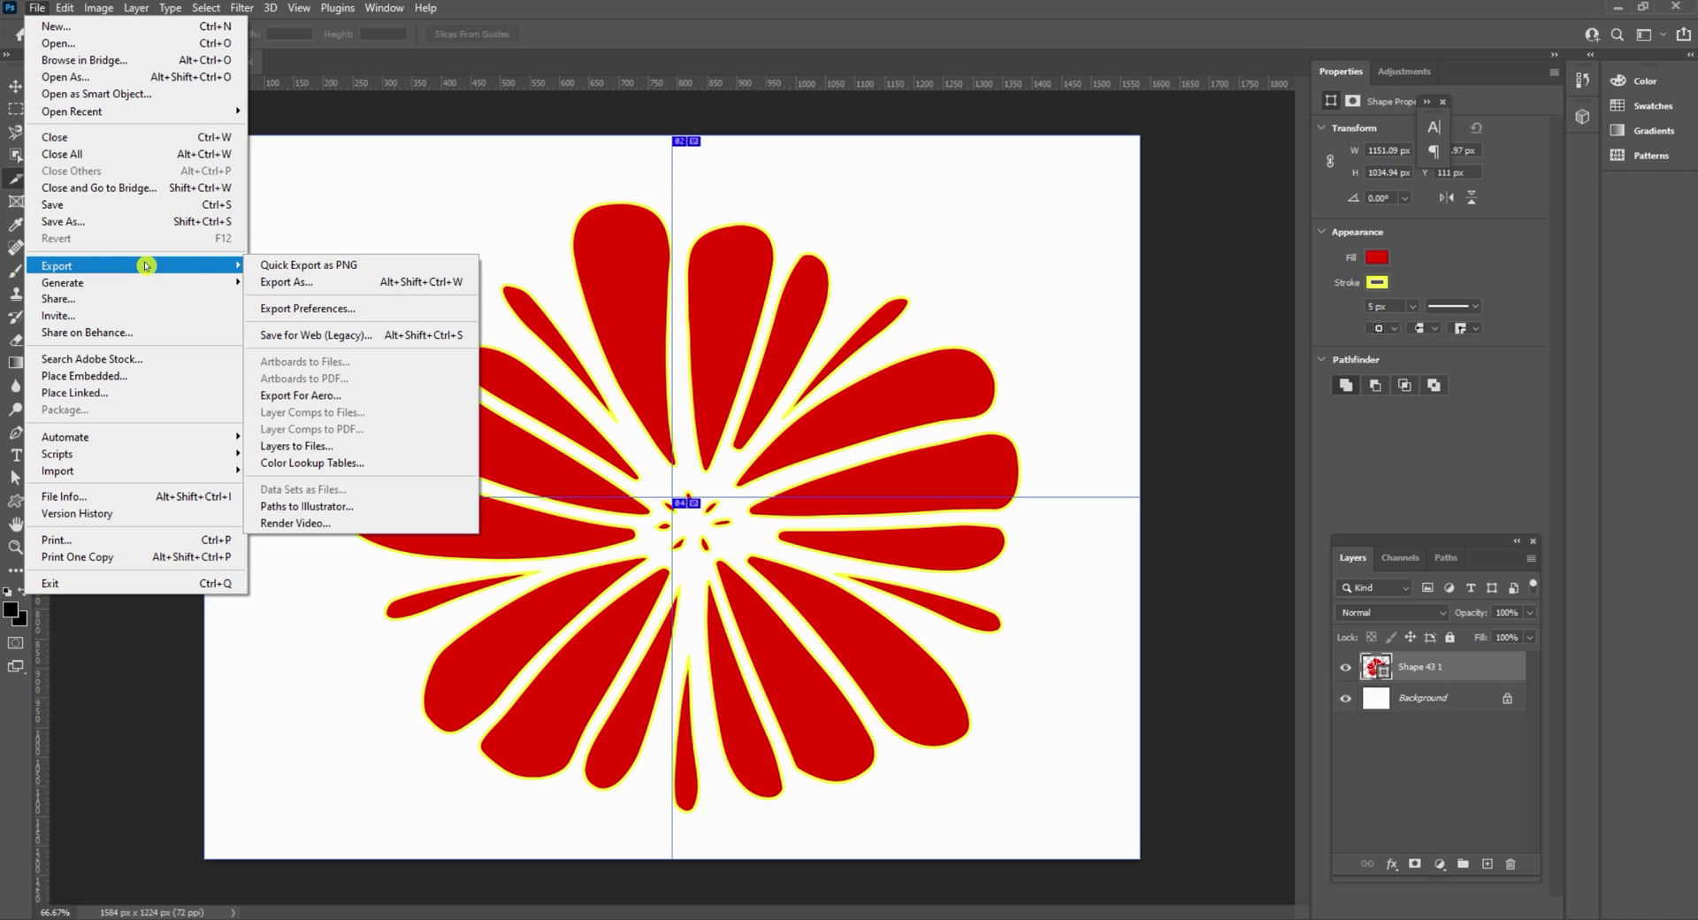
left_click(304, 337)
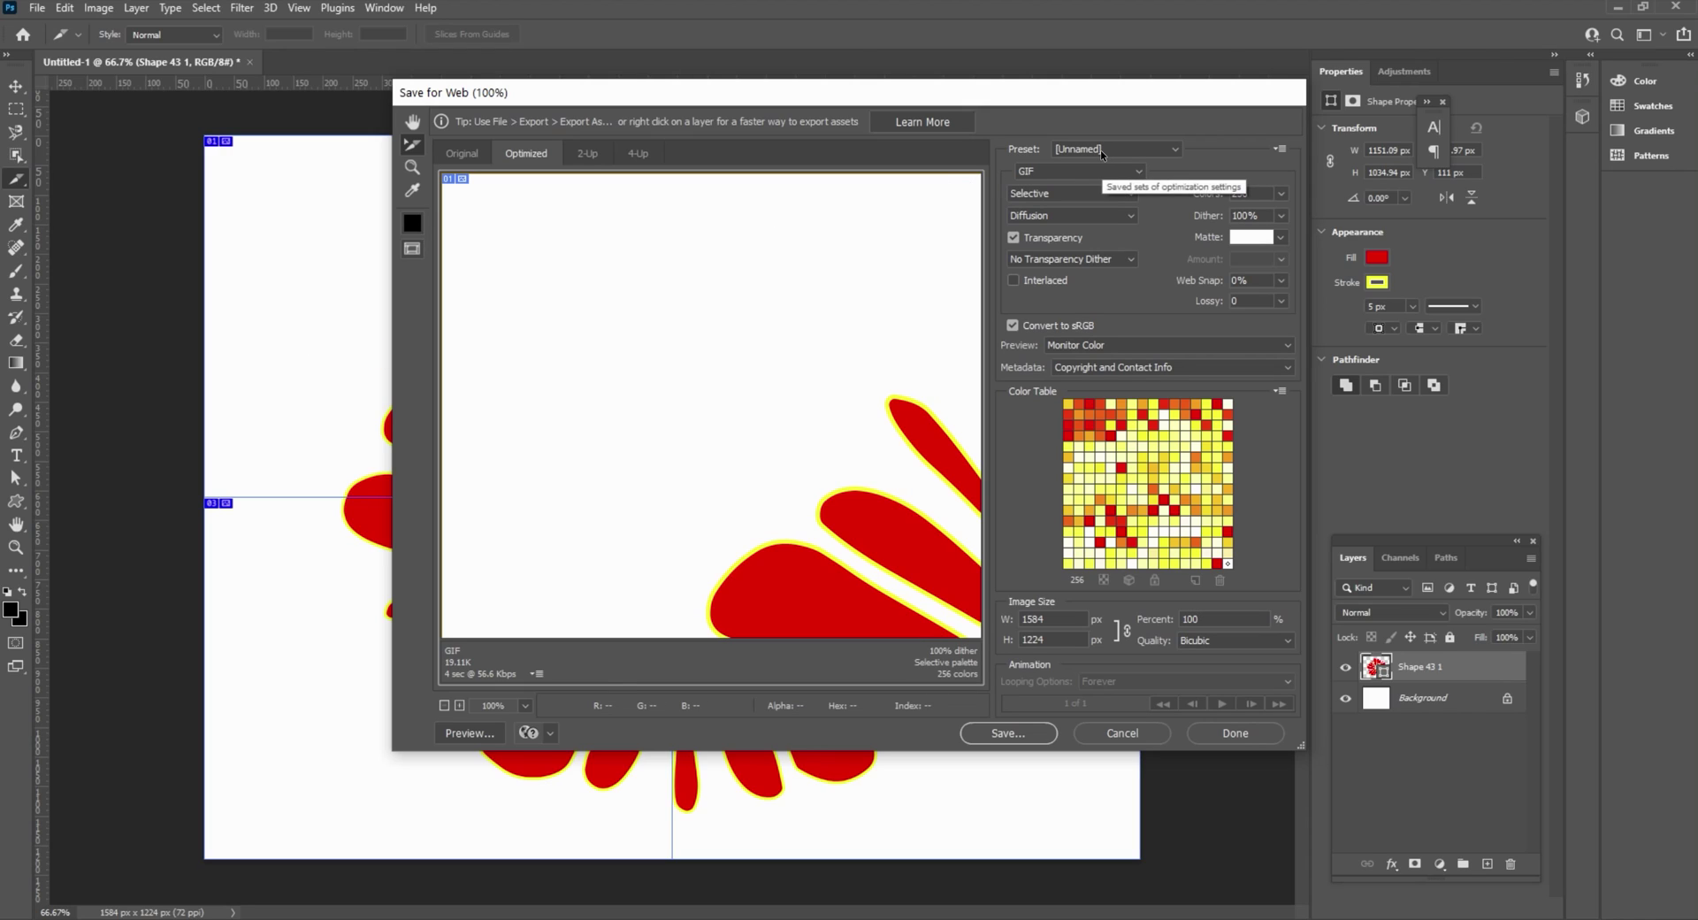
left_click(1004, 734)
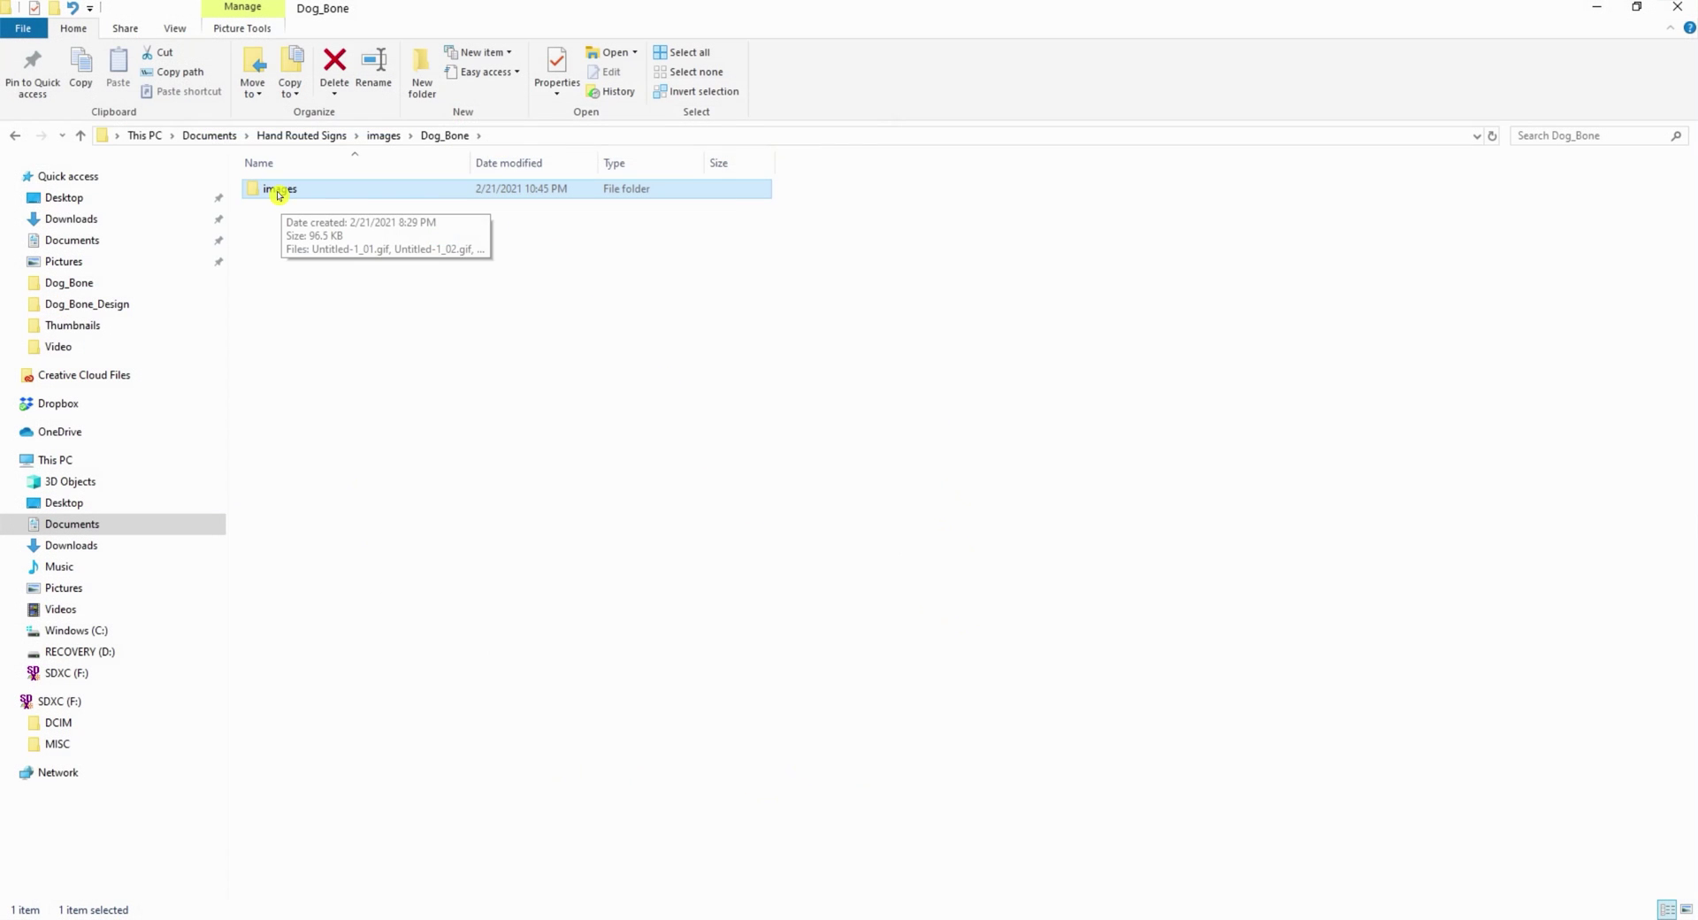
In File Explorer, open the images folder inside Dog_Bone and open Untitled-1_01.gif with Adobe Photoshop 2021.
double_click(278, 193)
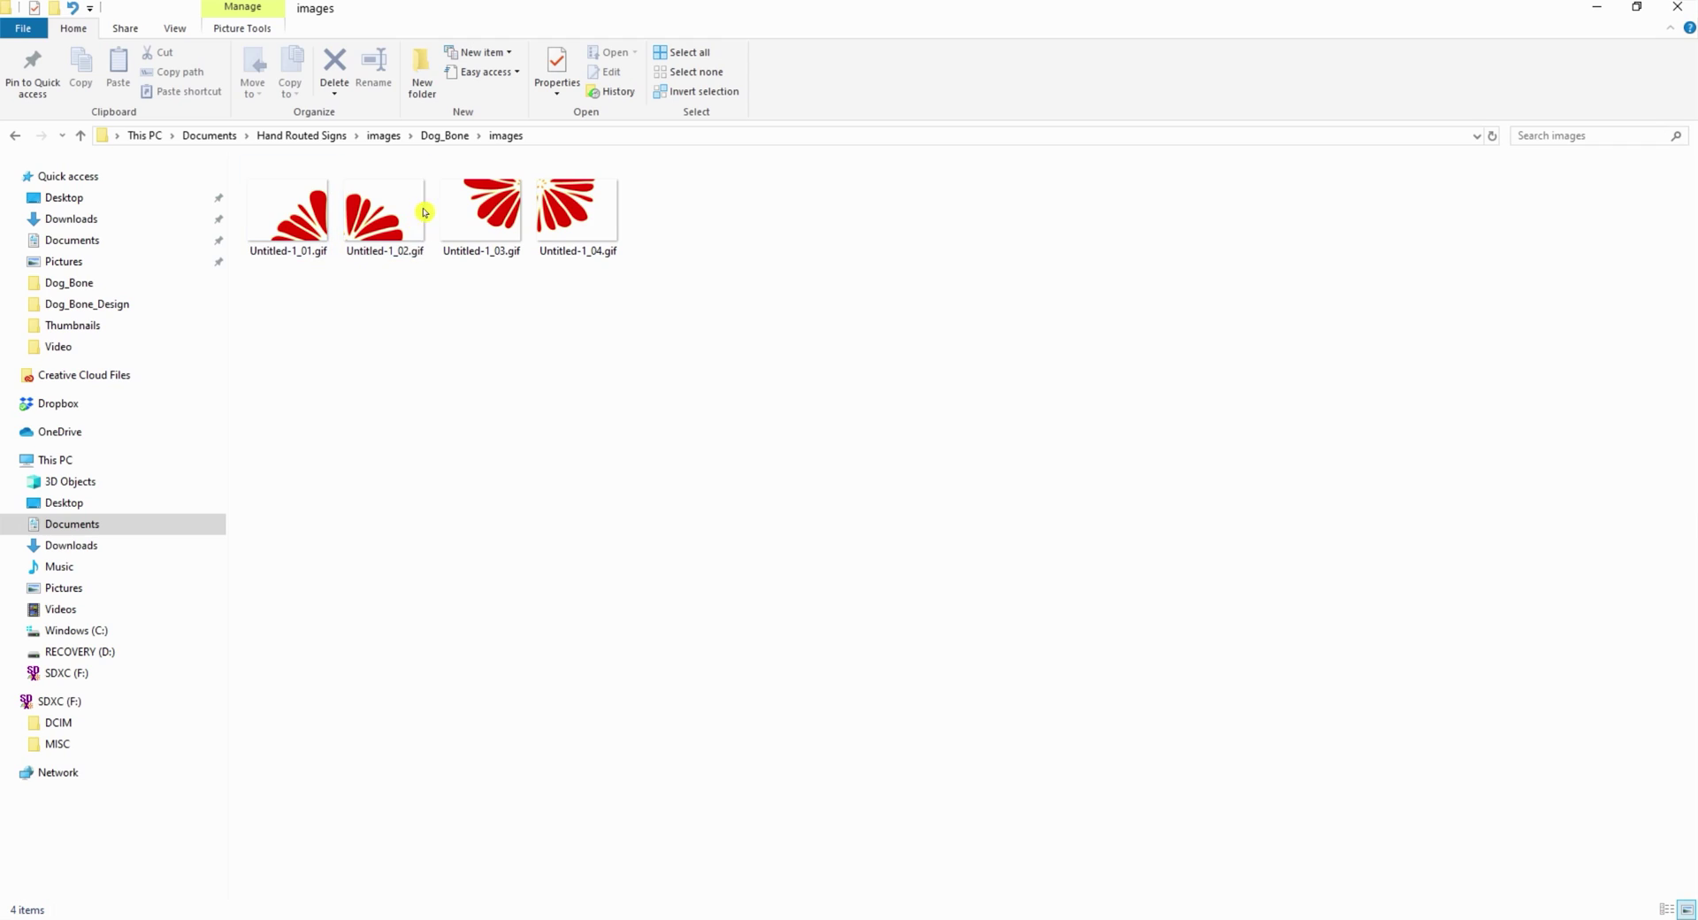
right_click(299, 218)
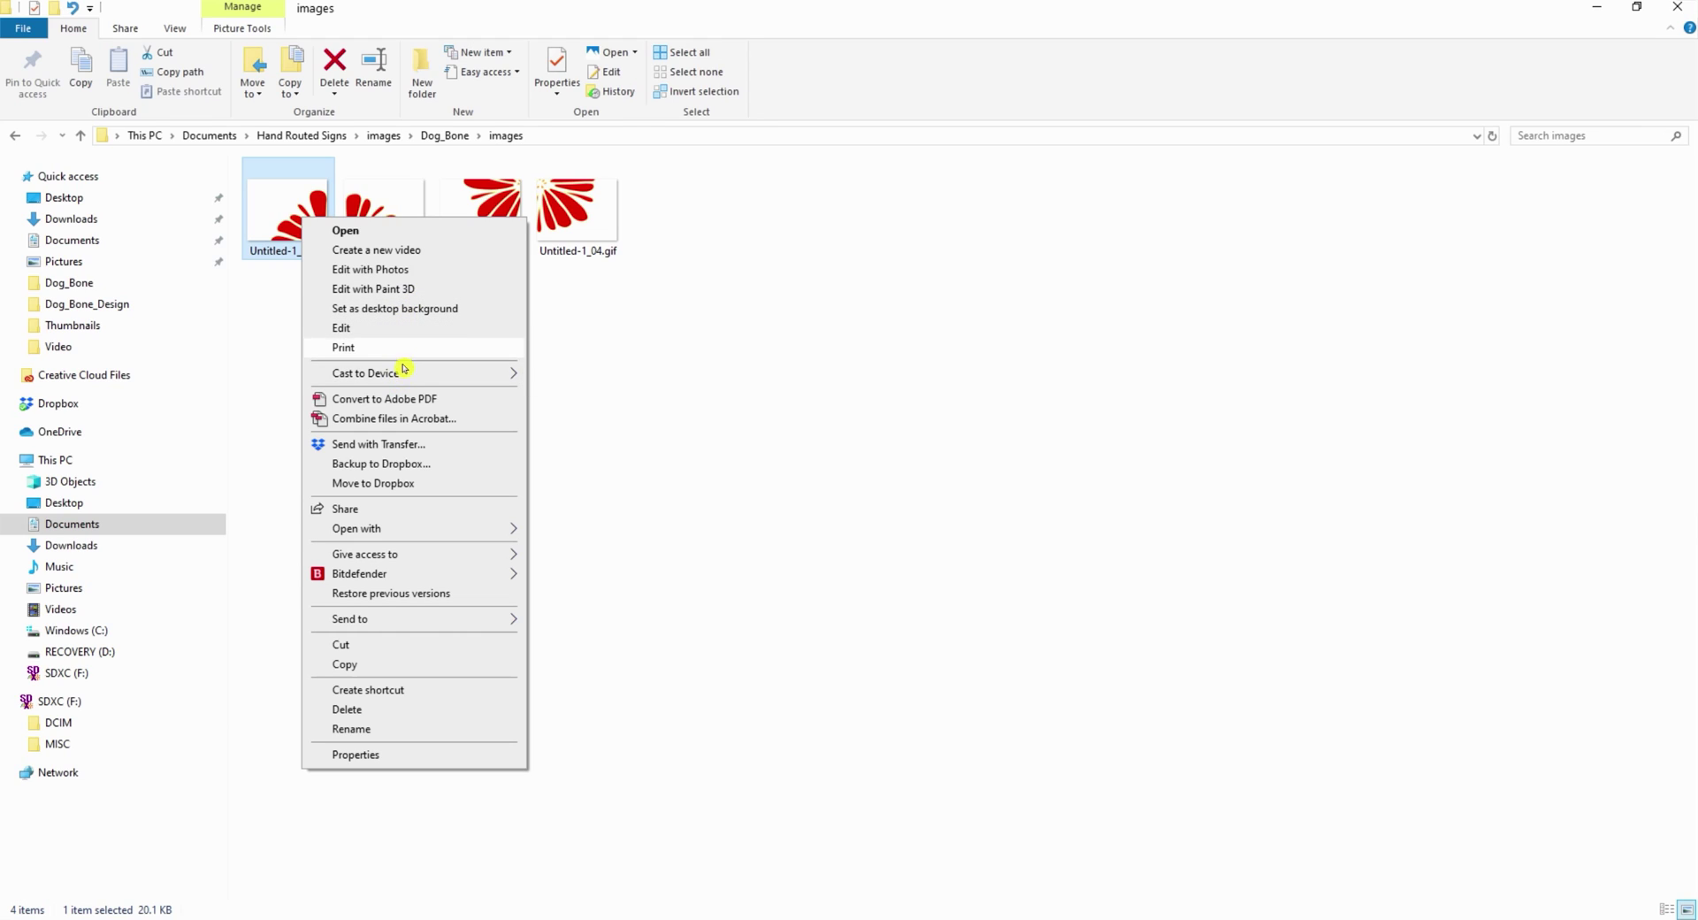
mouse_move(447, 530)
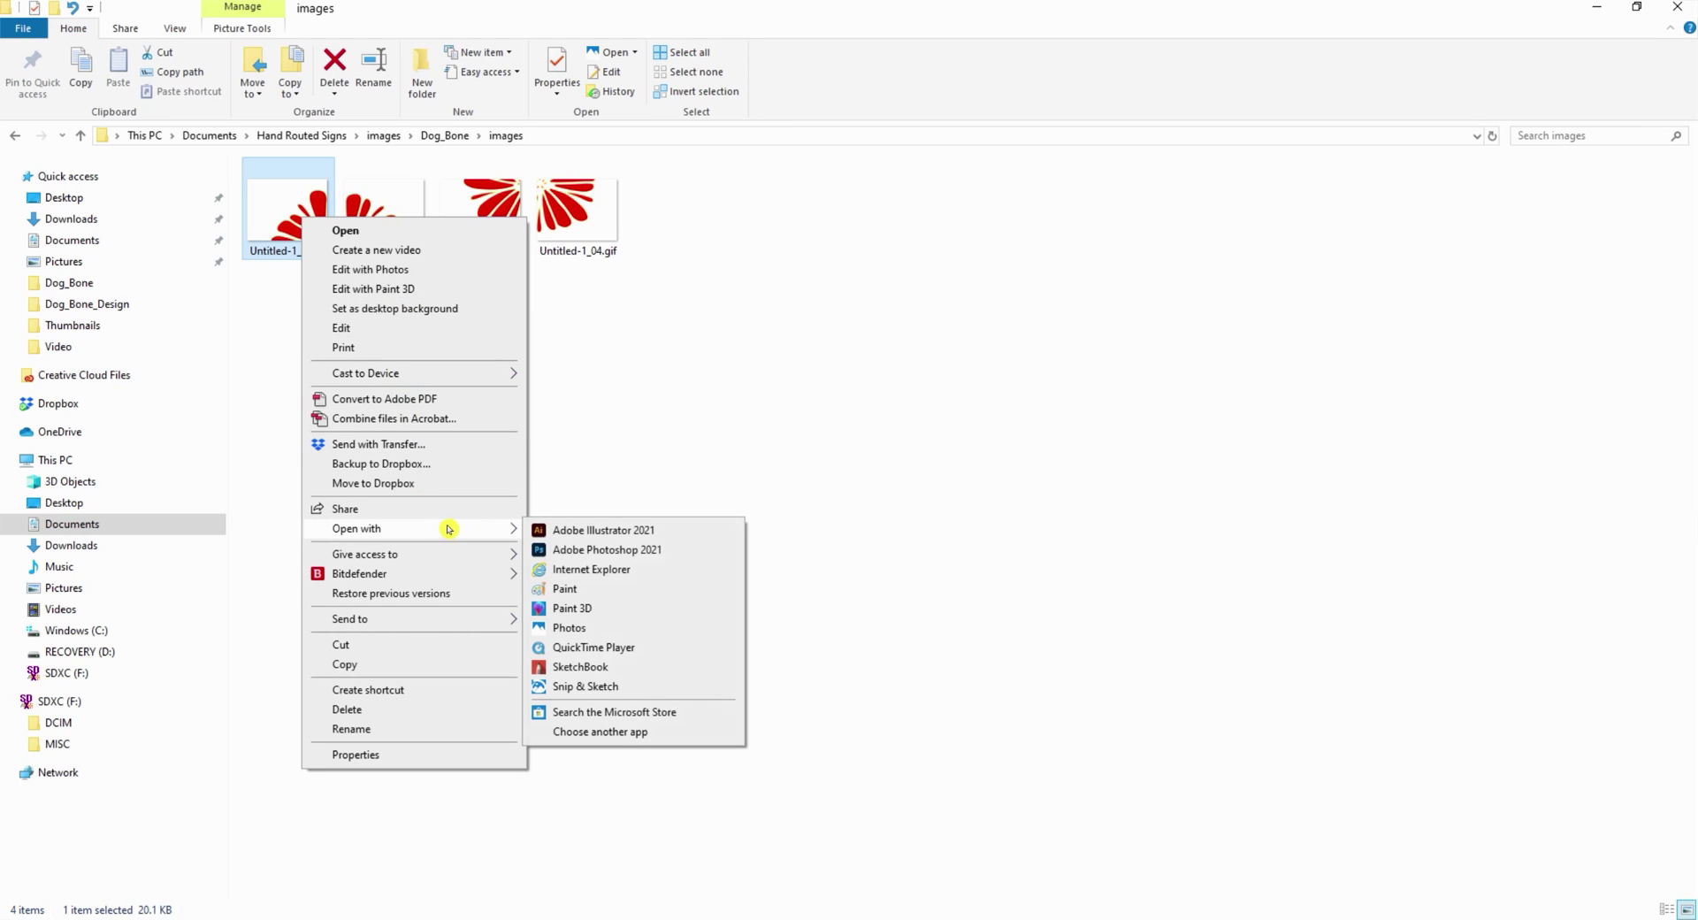
left_click(568, 551)
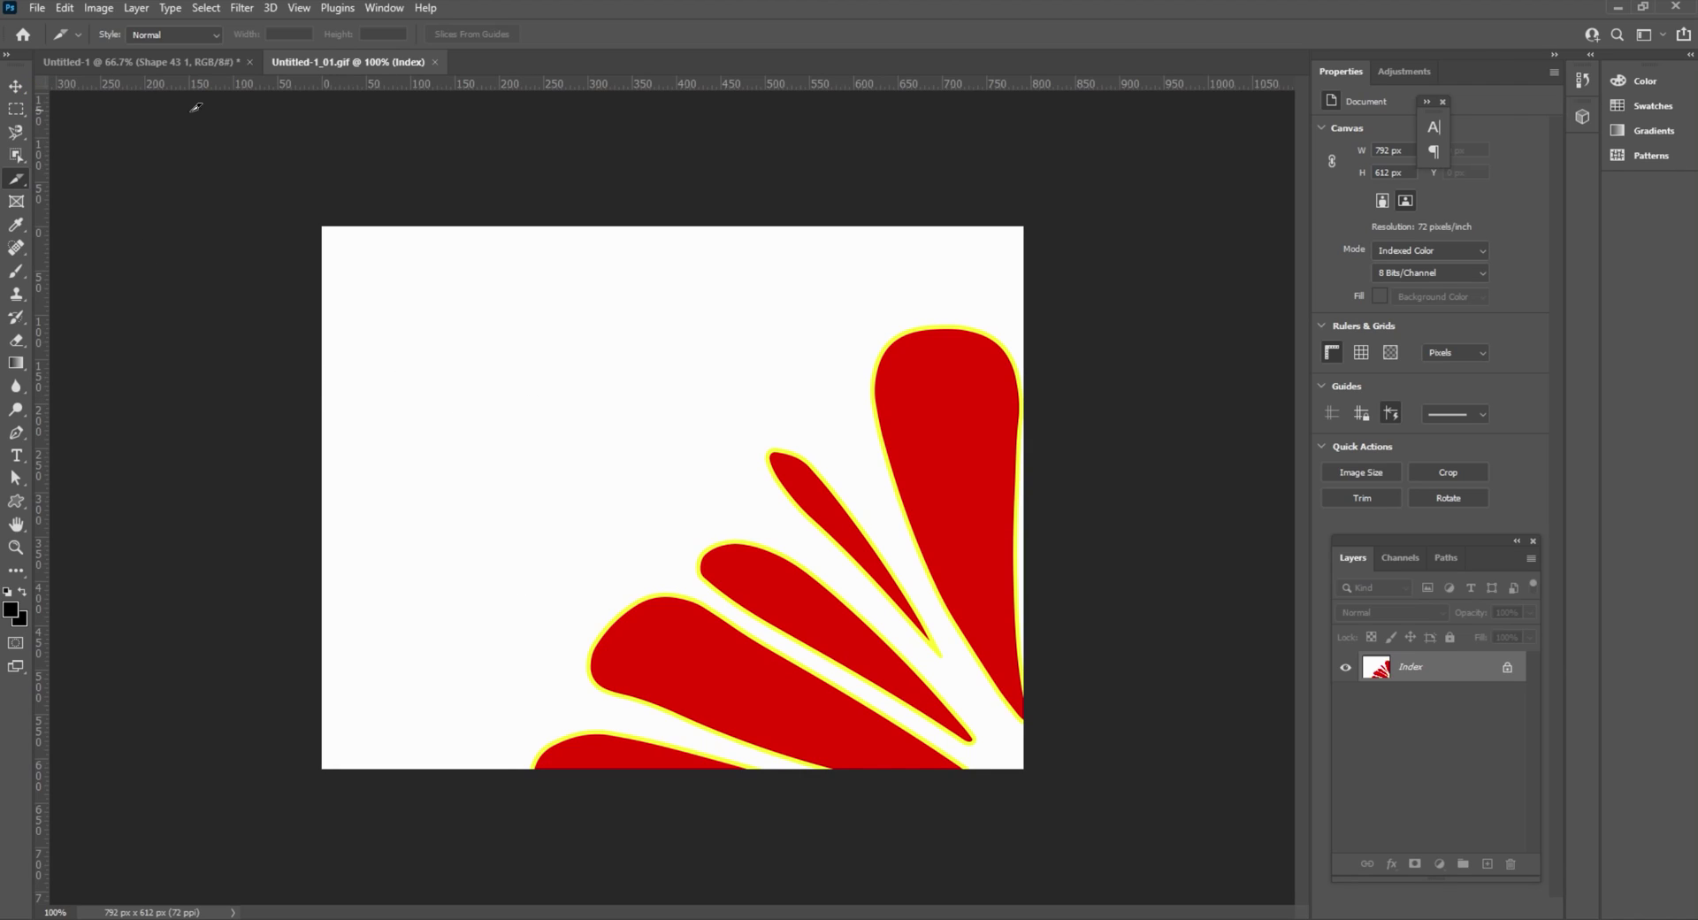
Set up printing of the first slice on the HP Officejet Pro 8600 (Network) with landscape layout.
left_click(32, 7)
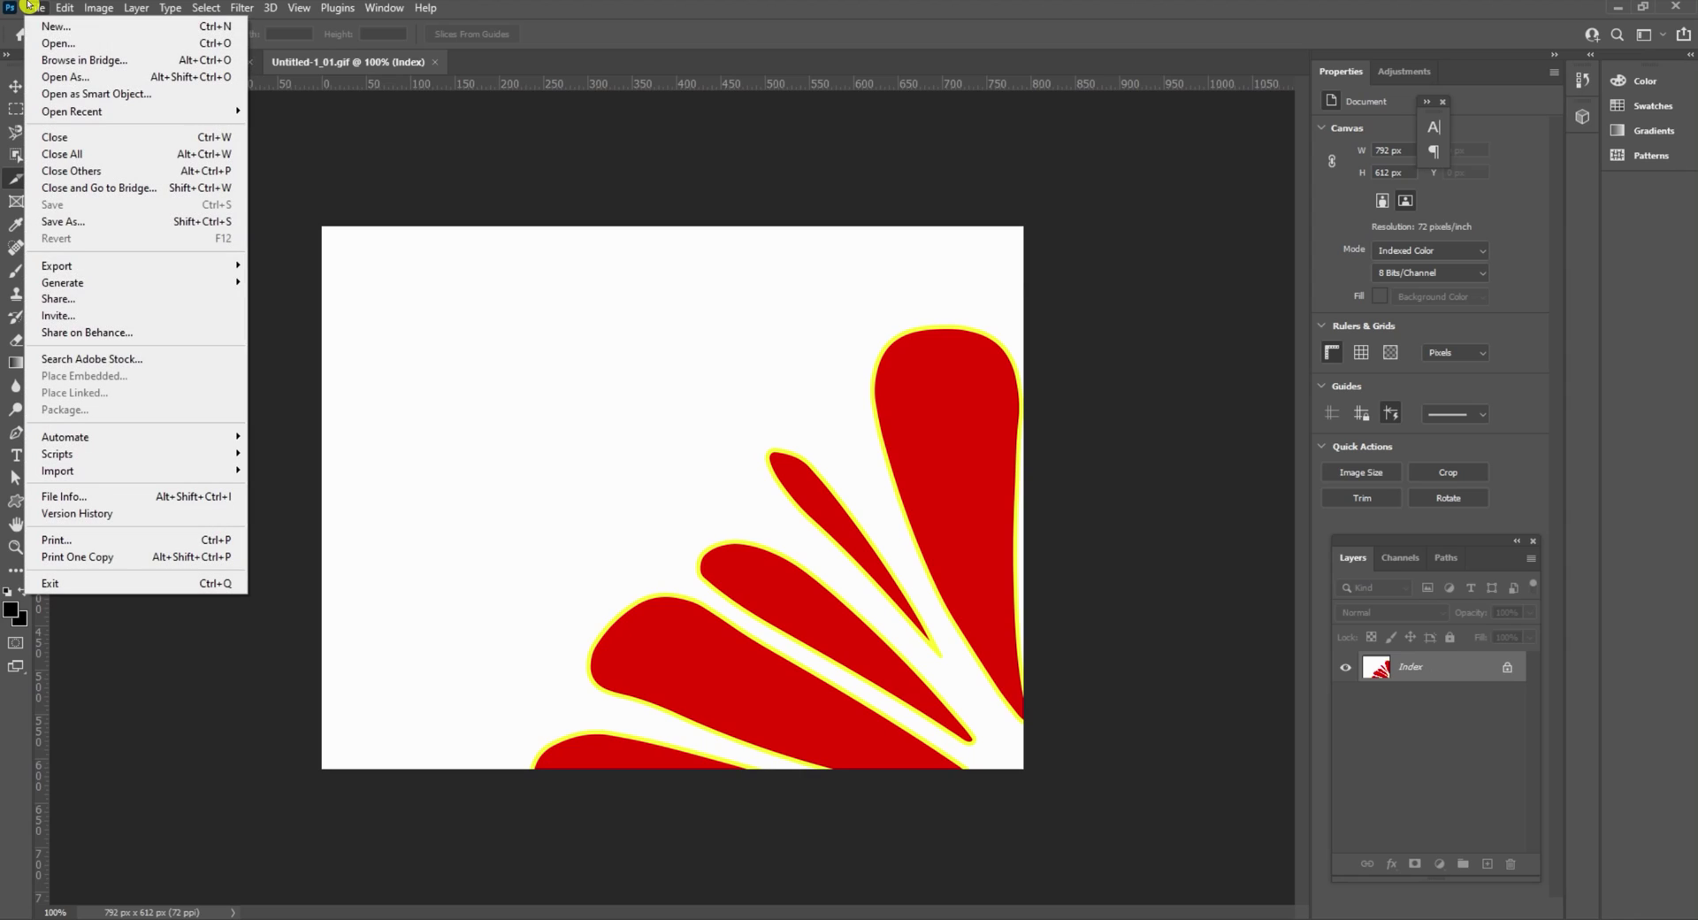
left_click(59, 541)
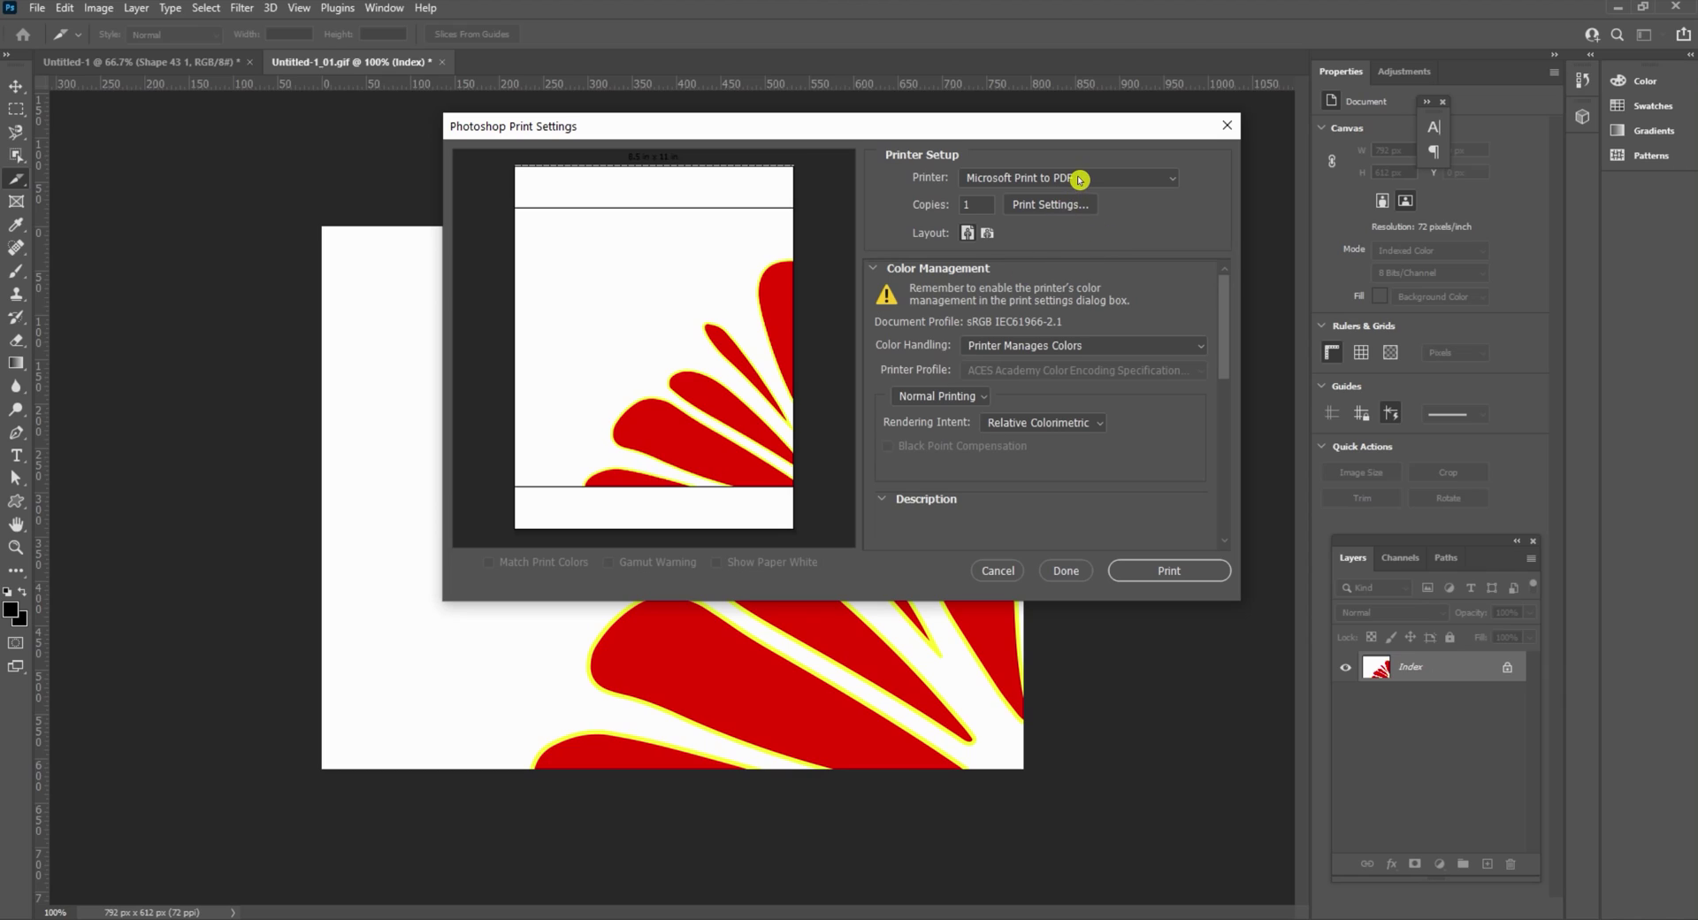
left_click(1079, 179)
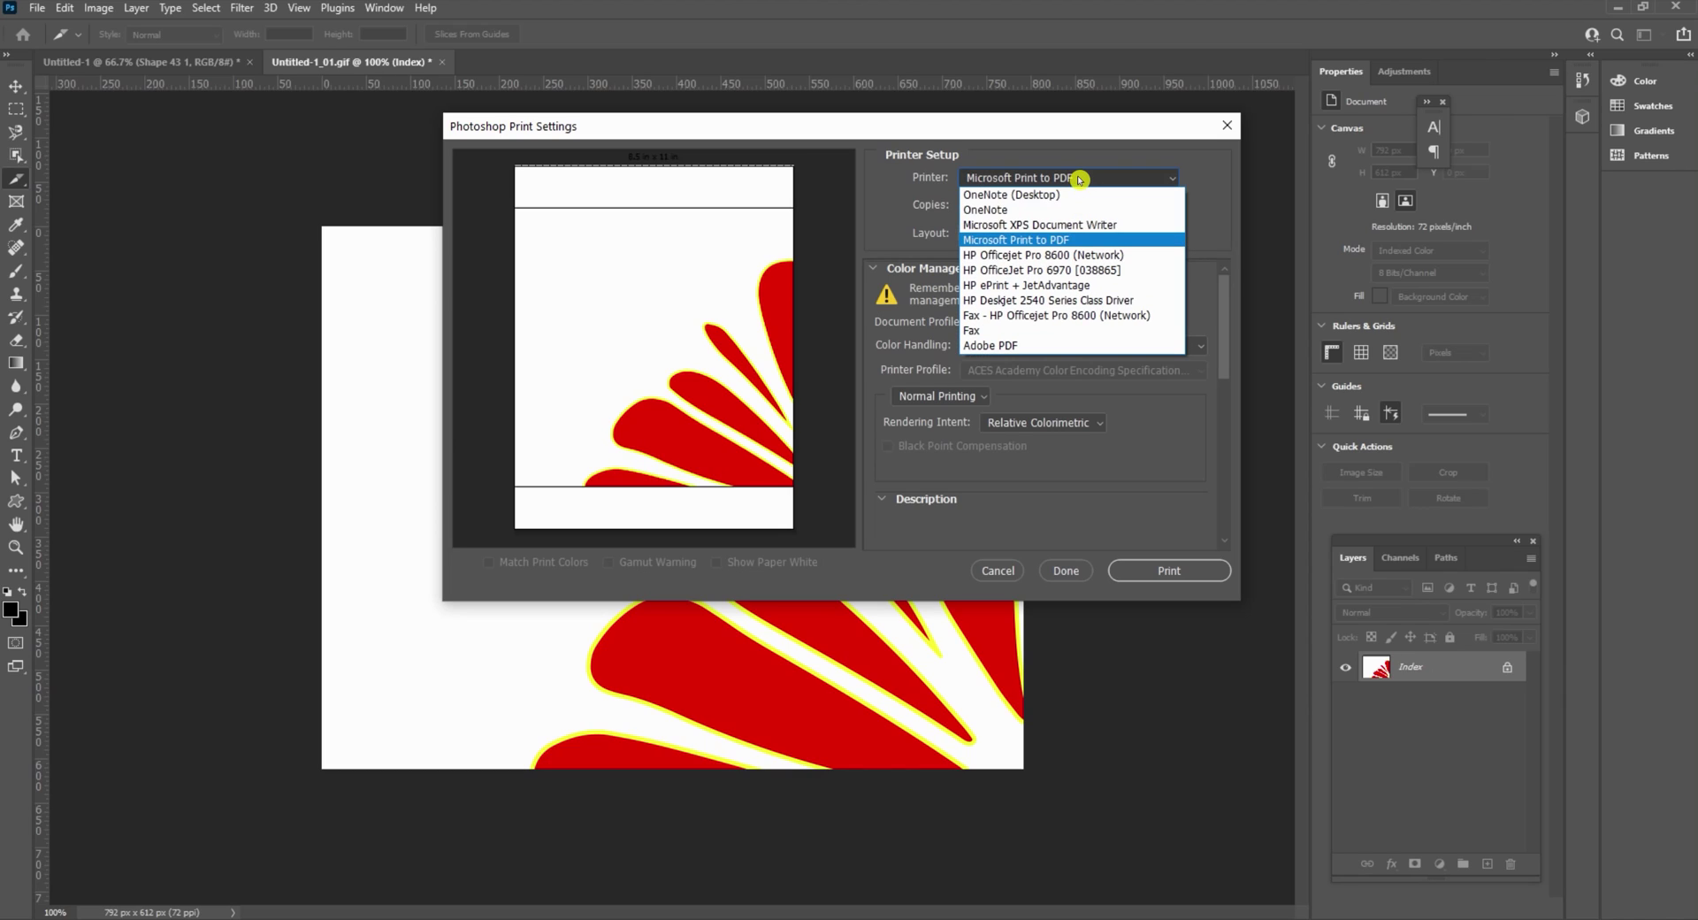
left_click(1023, 254)
left_click(1031, 206)
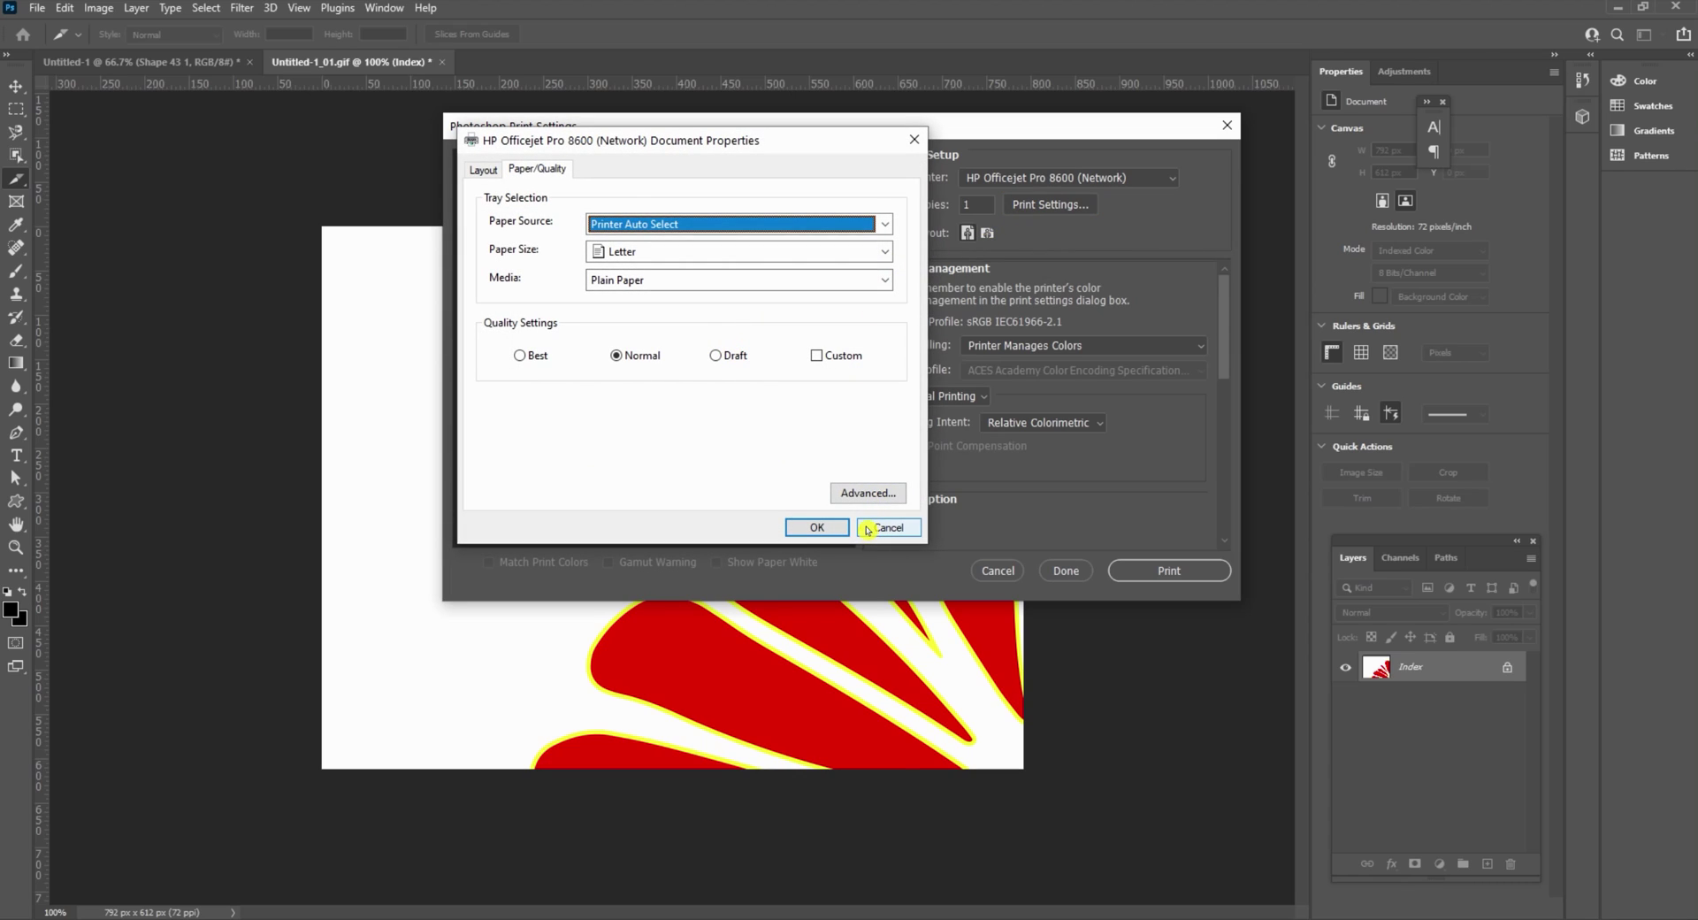
left_click(867, 529)
left_click(987, 235)
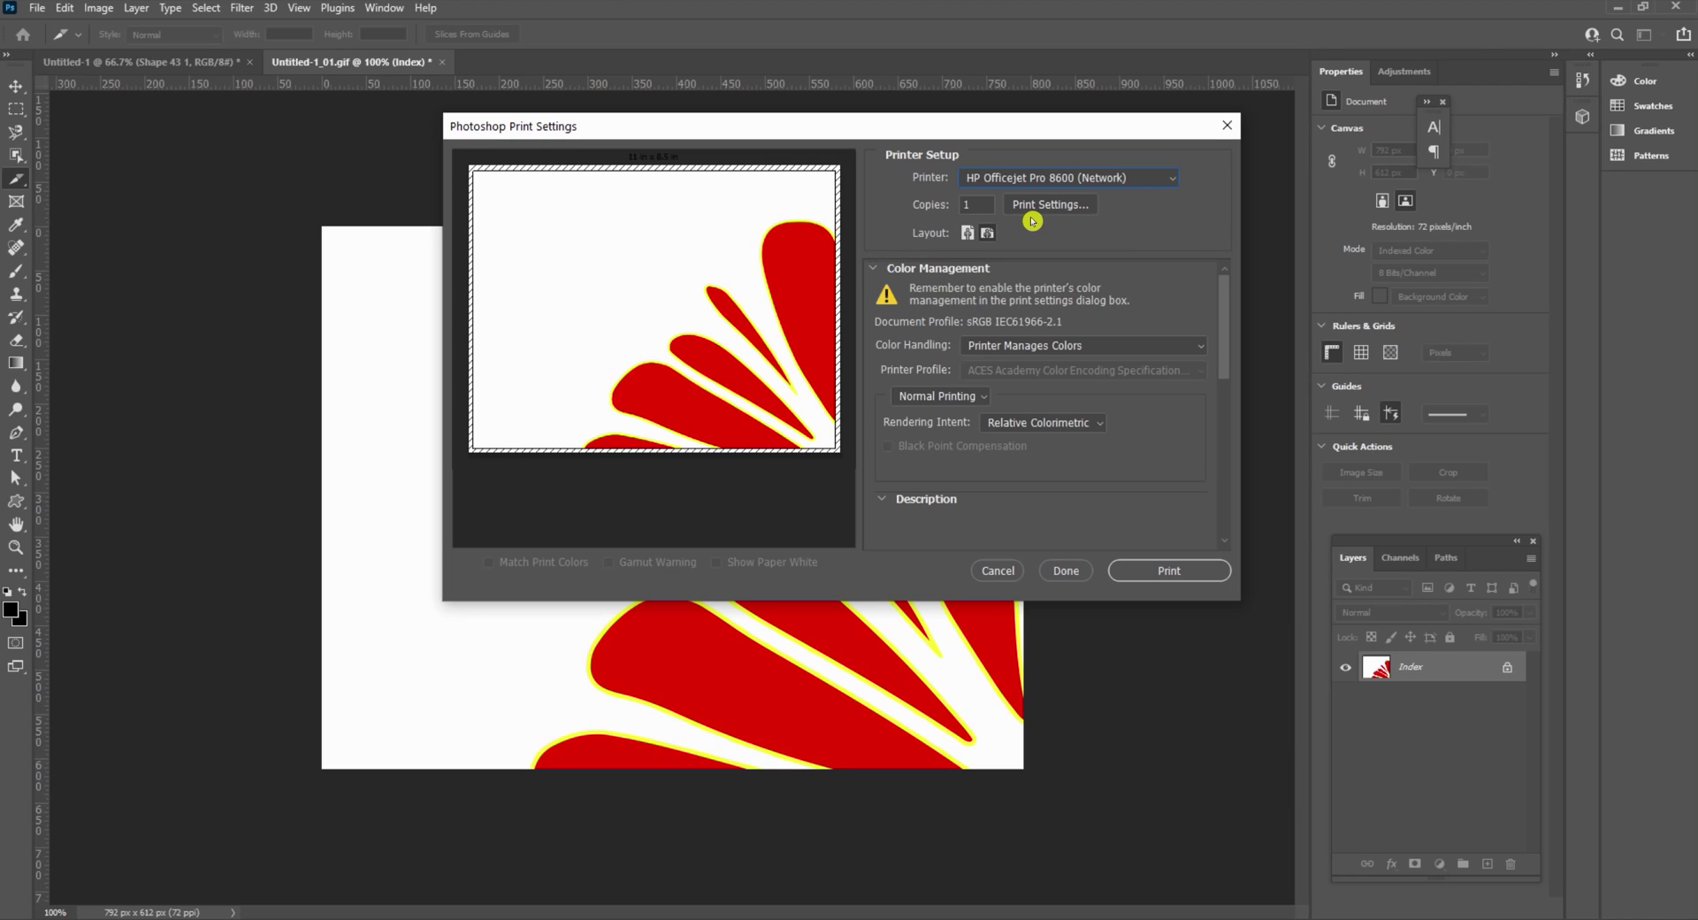
Set the HP Officejet Pro 8600's Borderless Printing option to Print Borderless in its advanced document settings and accept the printer properties.
left_click(1059, 207)
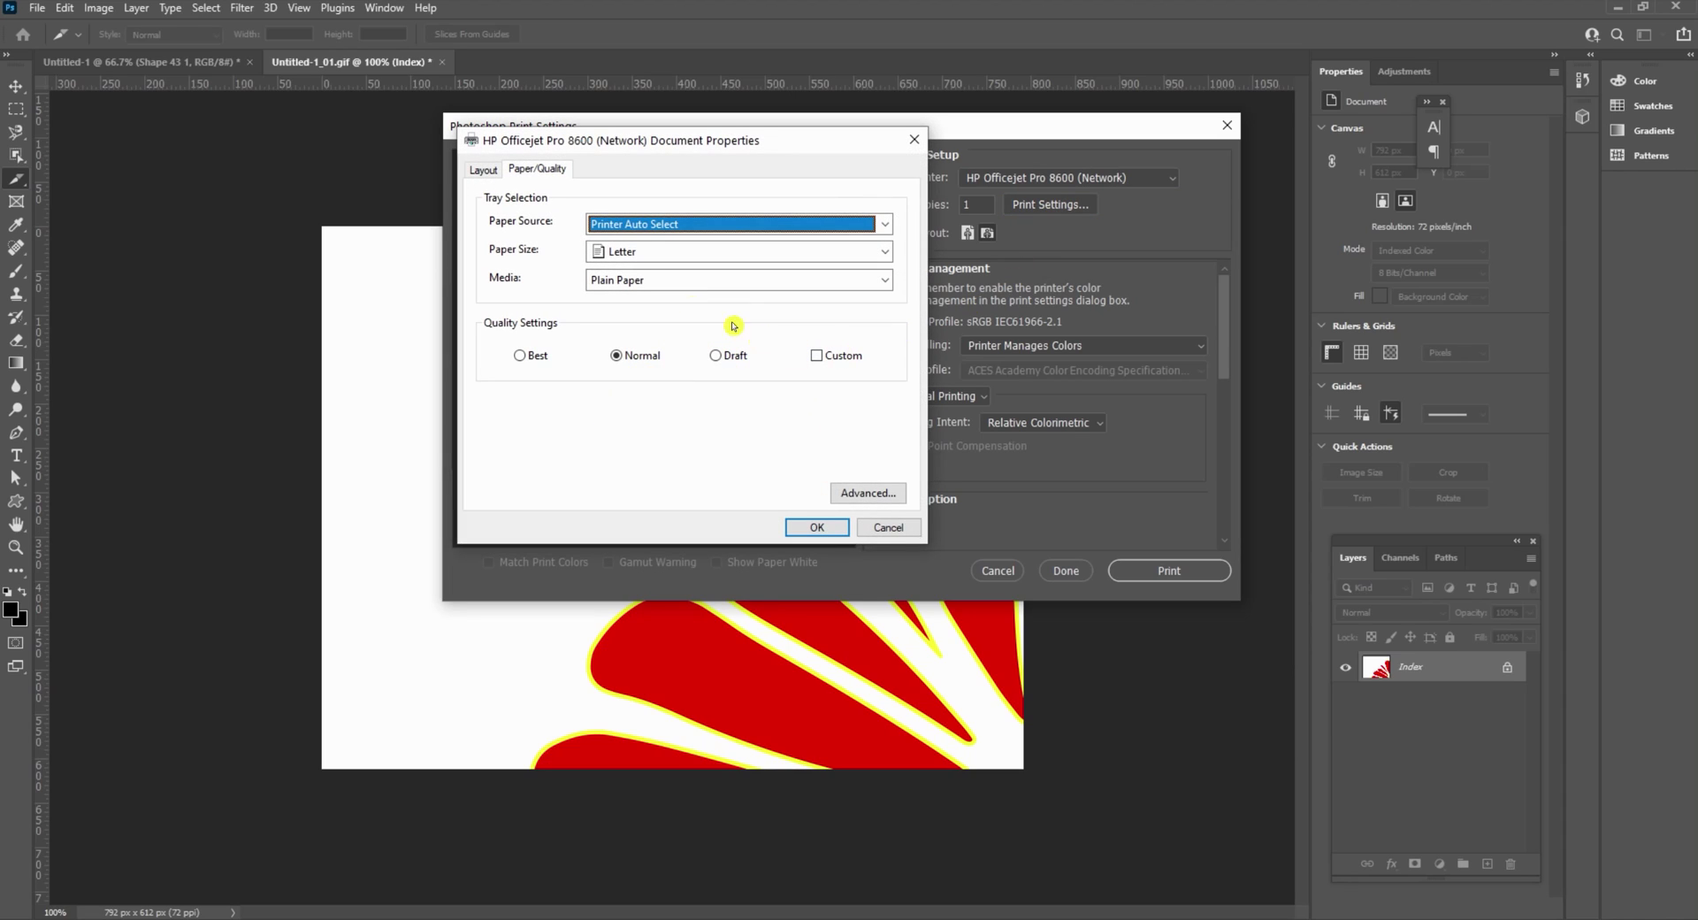
left_click(857, 493)
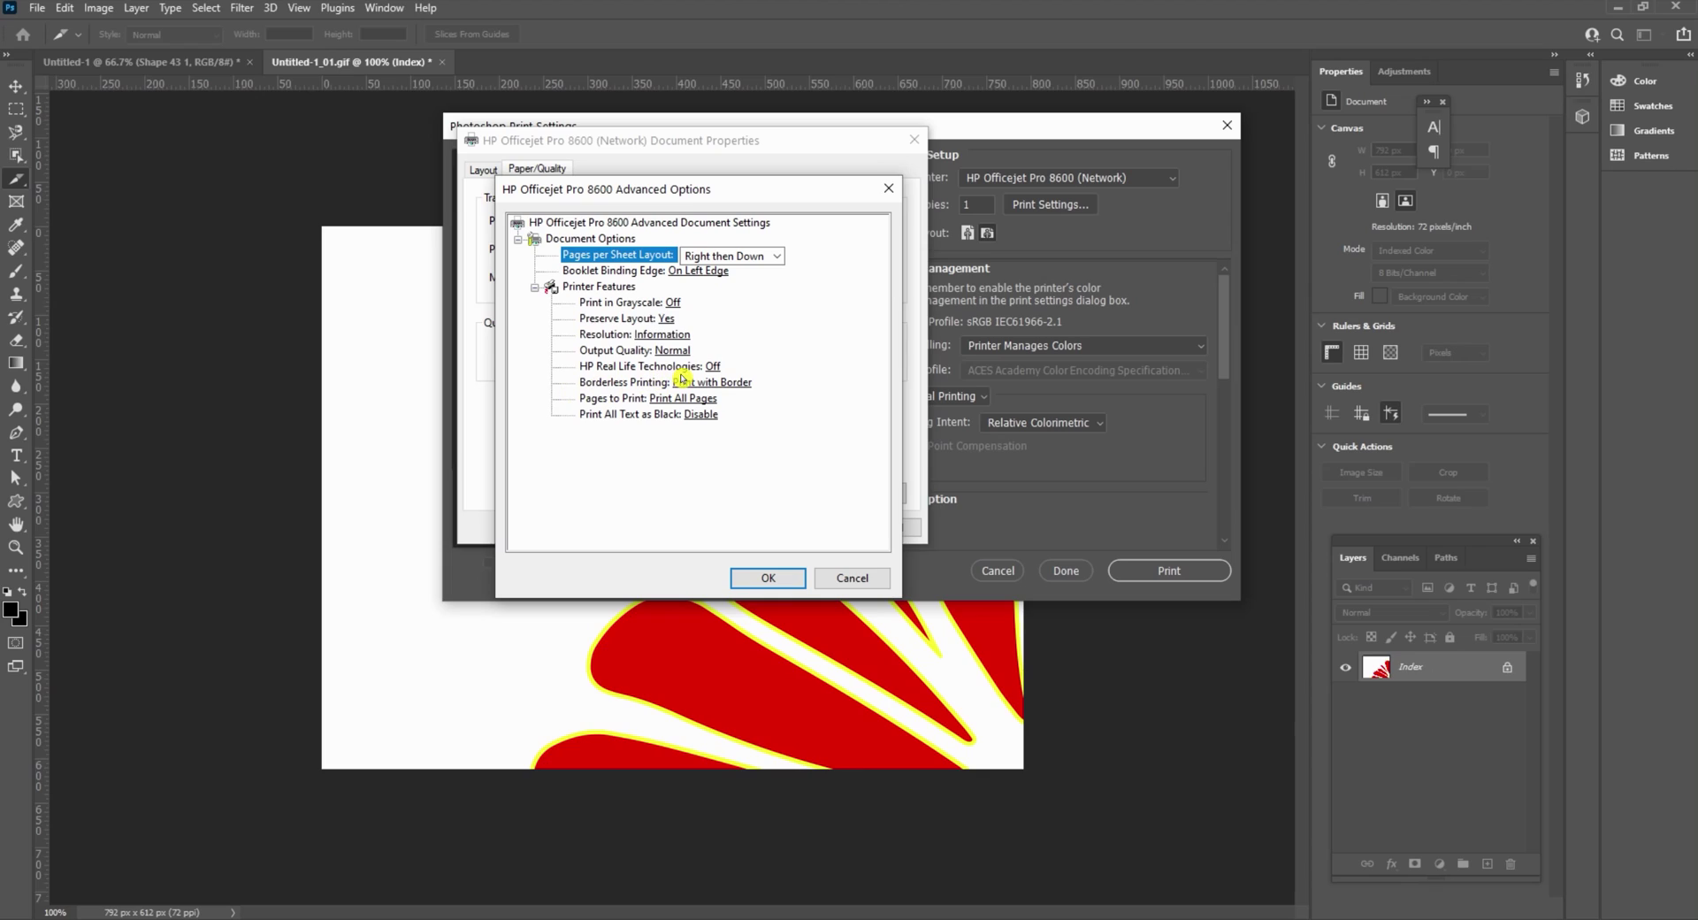
left_click(700, 382)
left_click(701, 382)
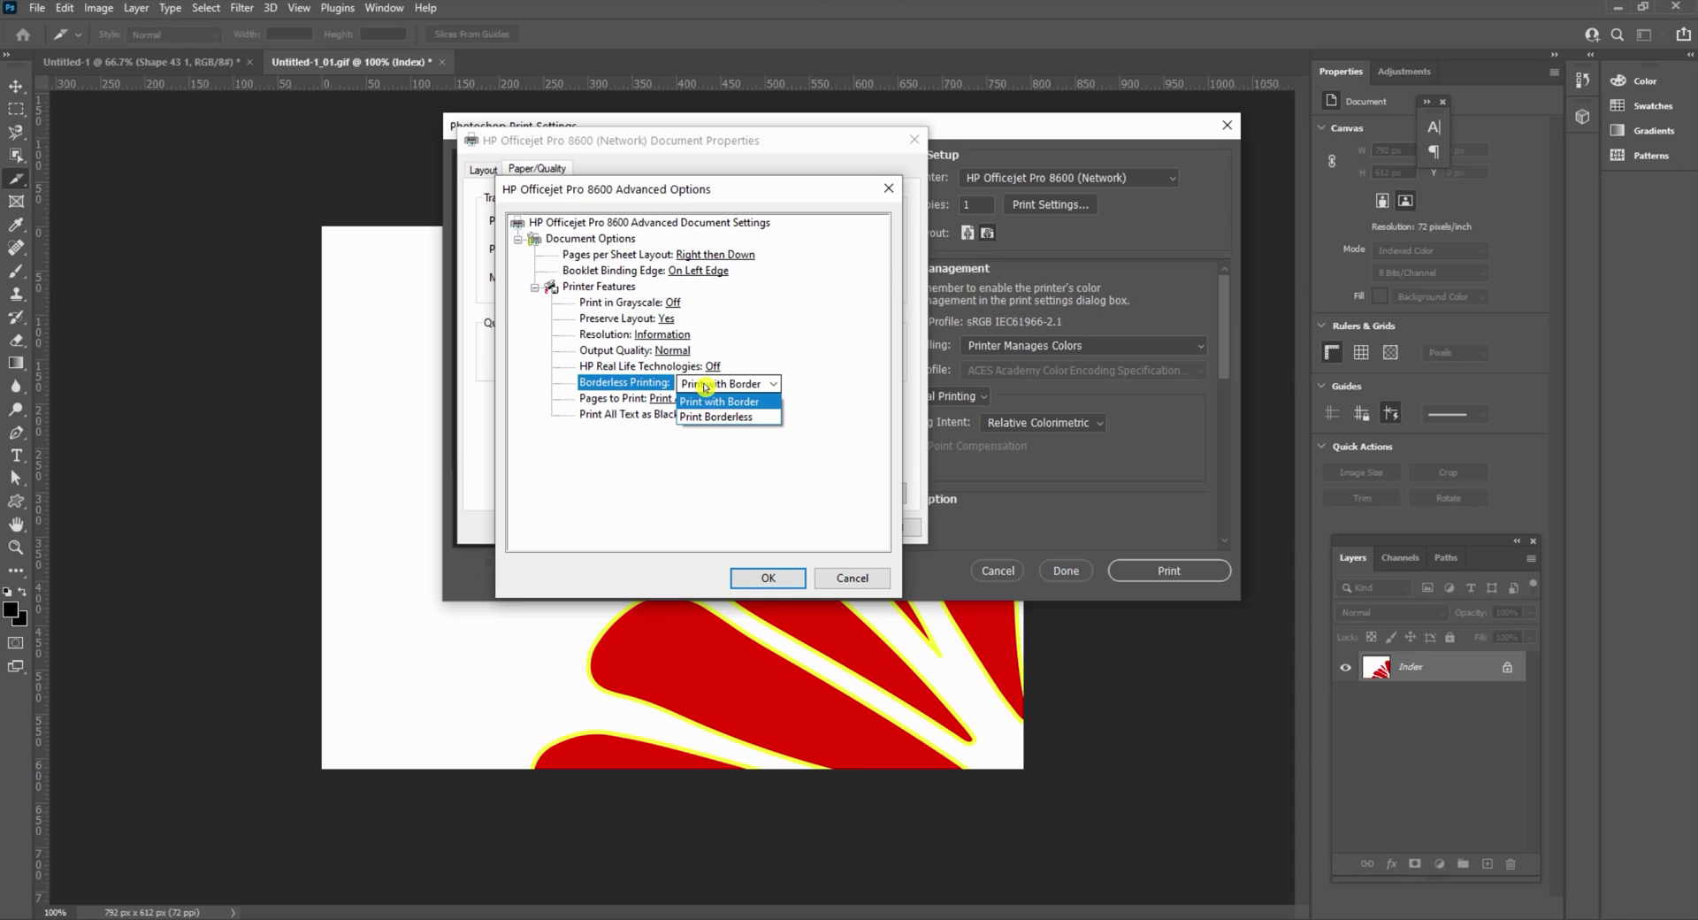
left_click(716, 418)
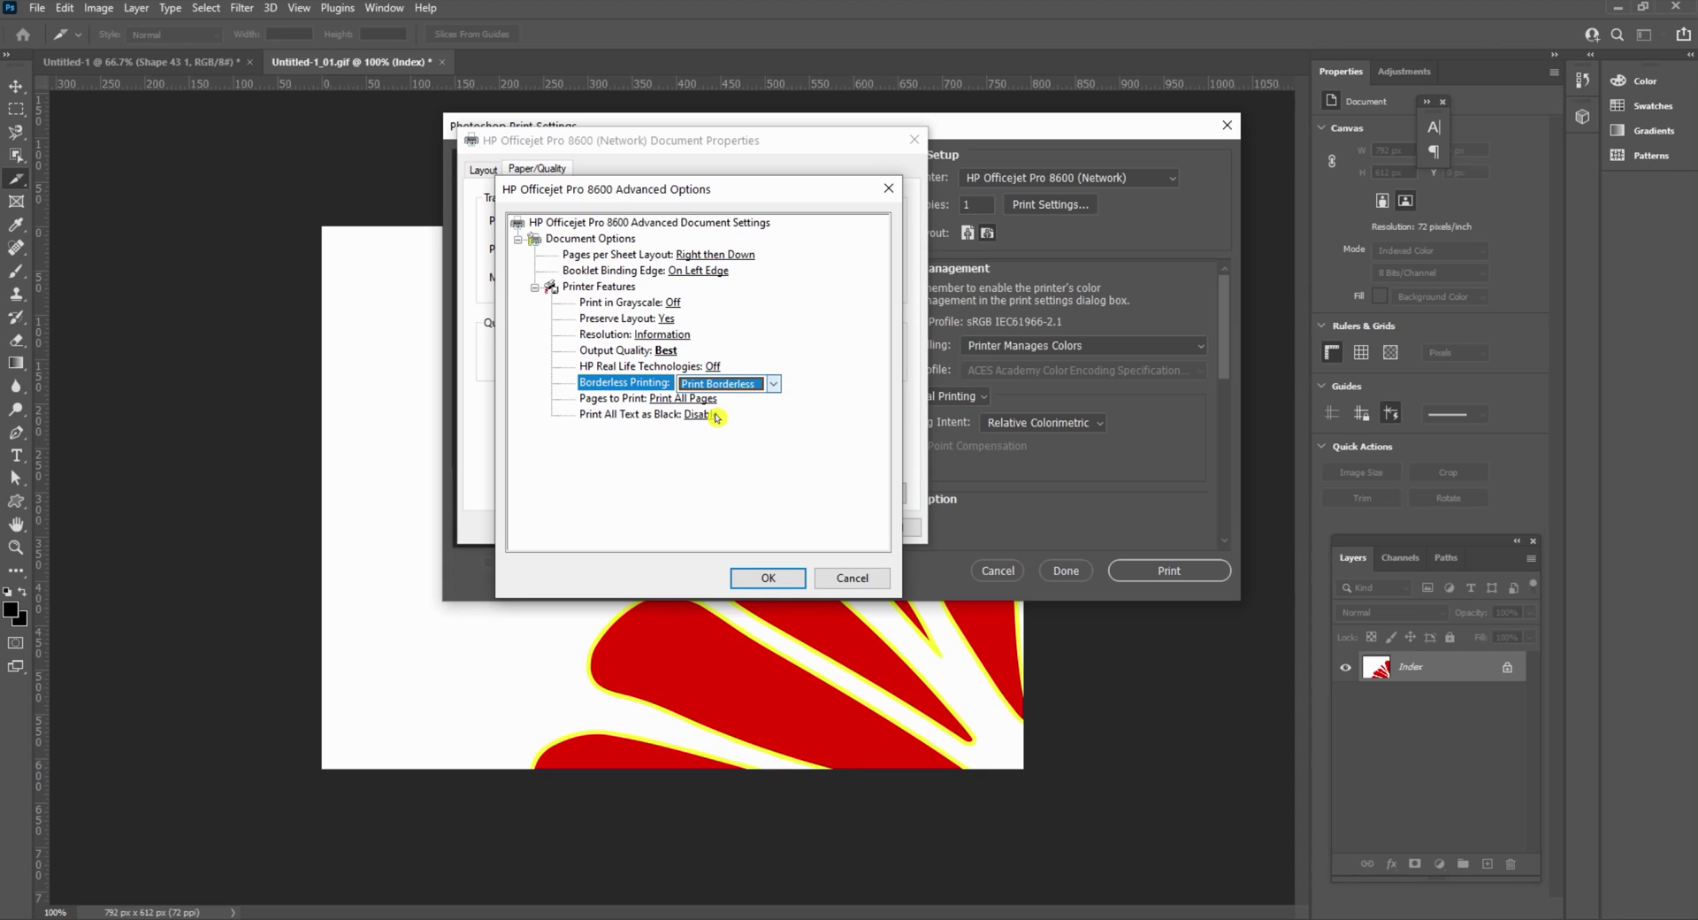
left_click(757, 578)
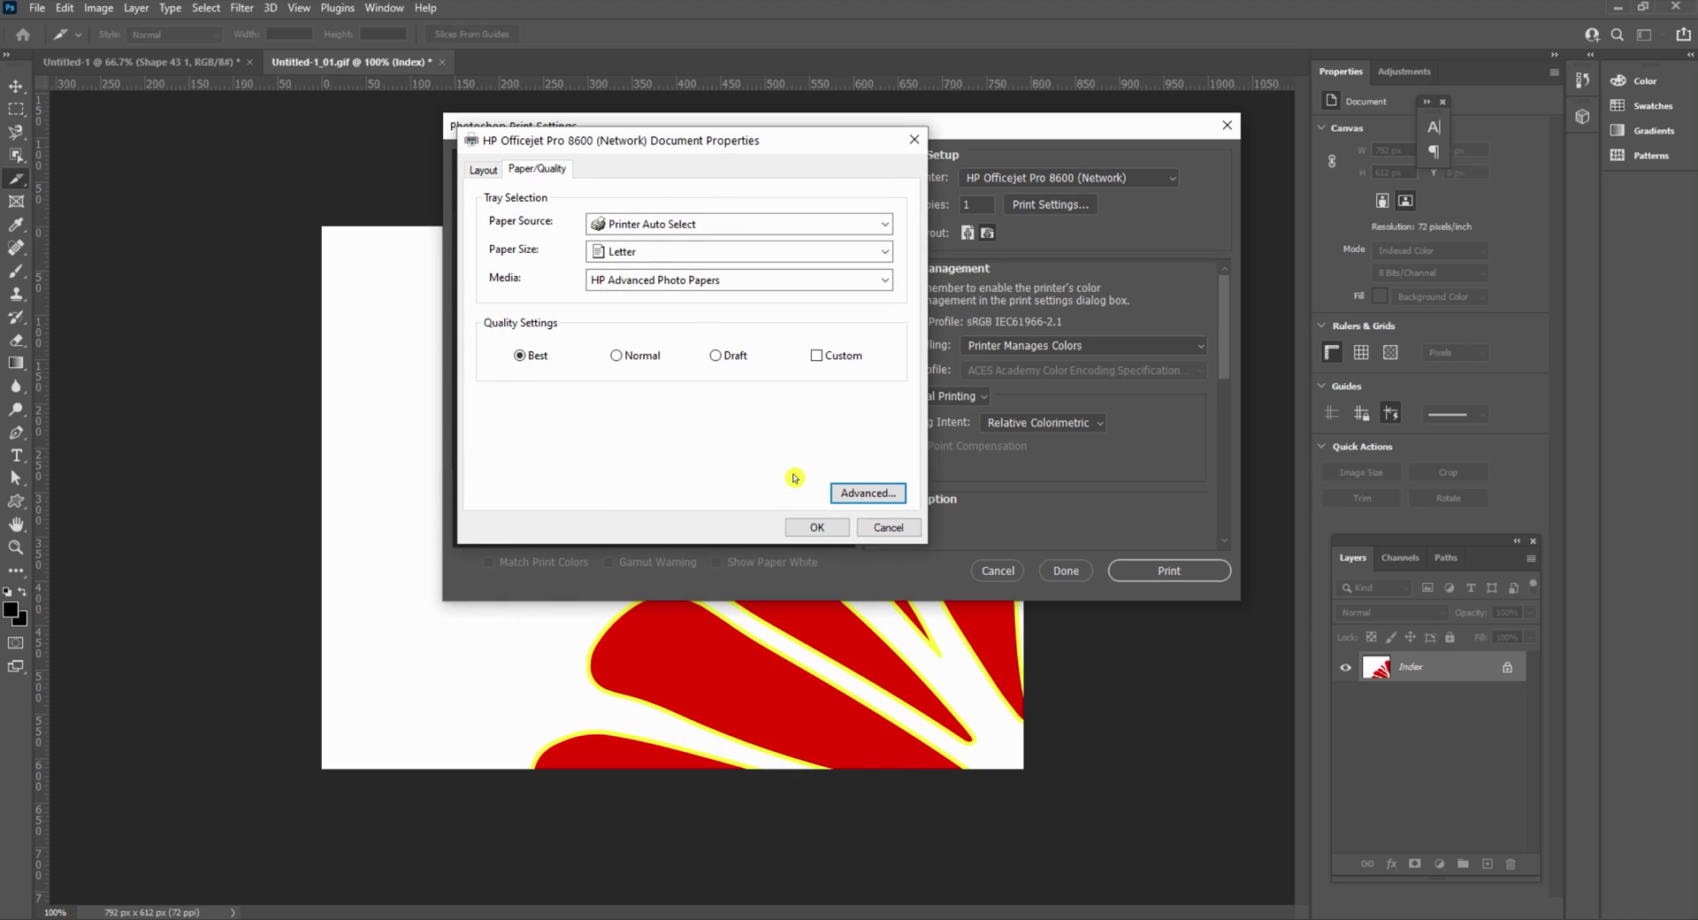
left_click(811, 529)
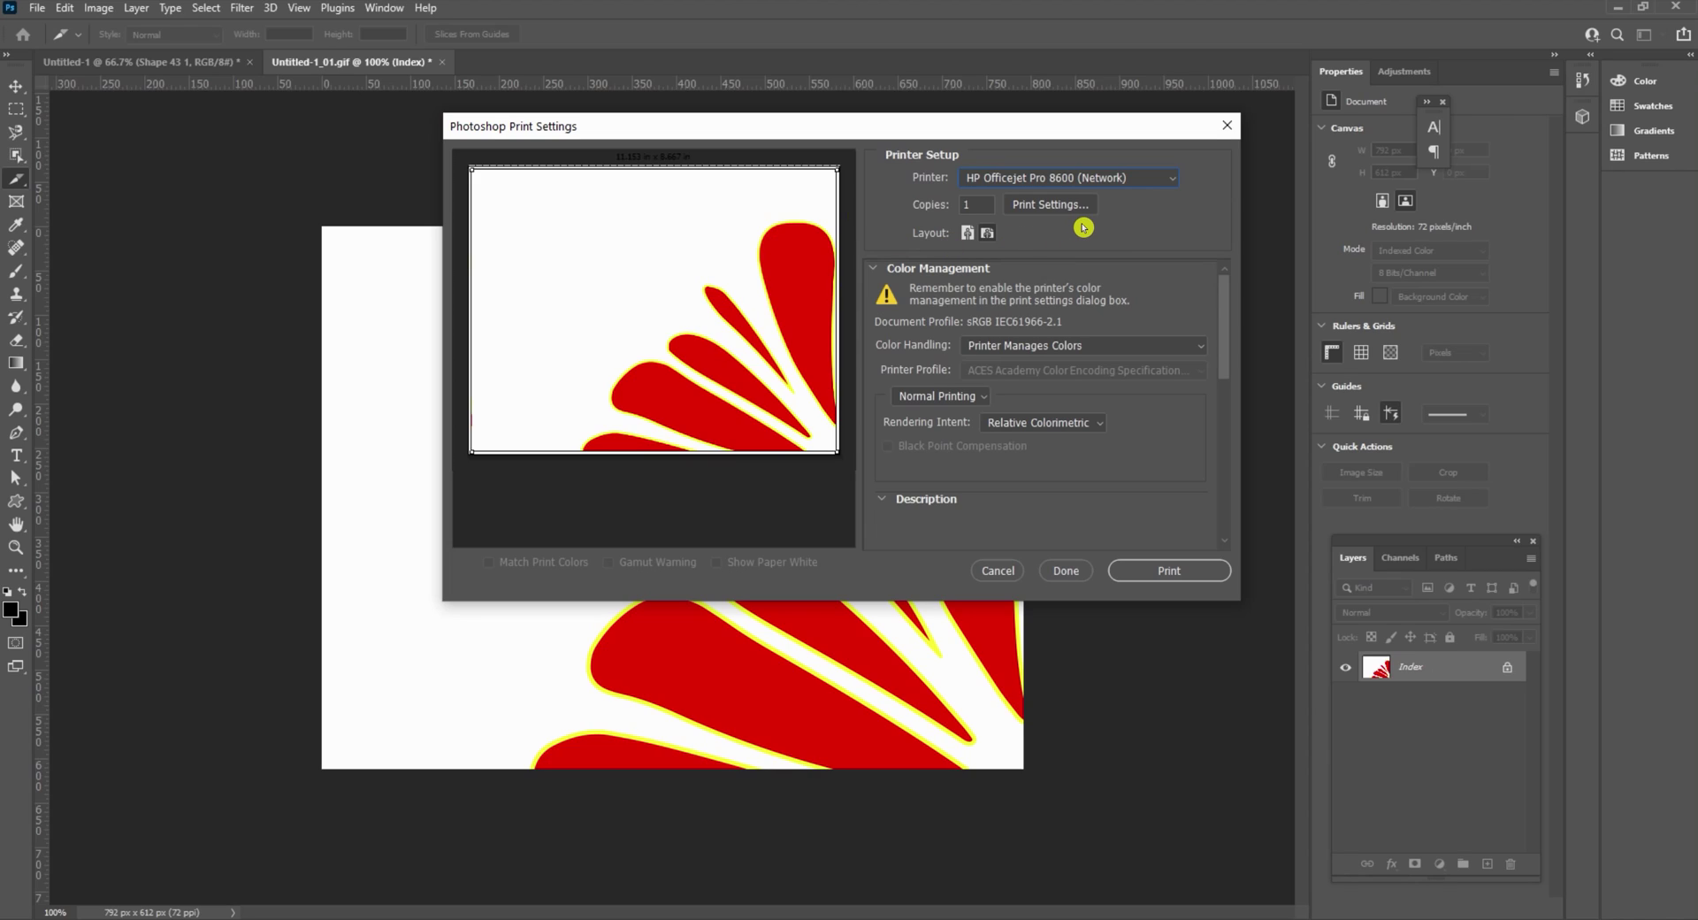
Print the slice to Adobe PDF in landscape layout, saving it as Untitled-1_01.pdf in the images folder, and view the whole page in Acrobat.
left_click(1056, 173)
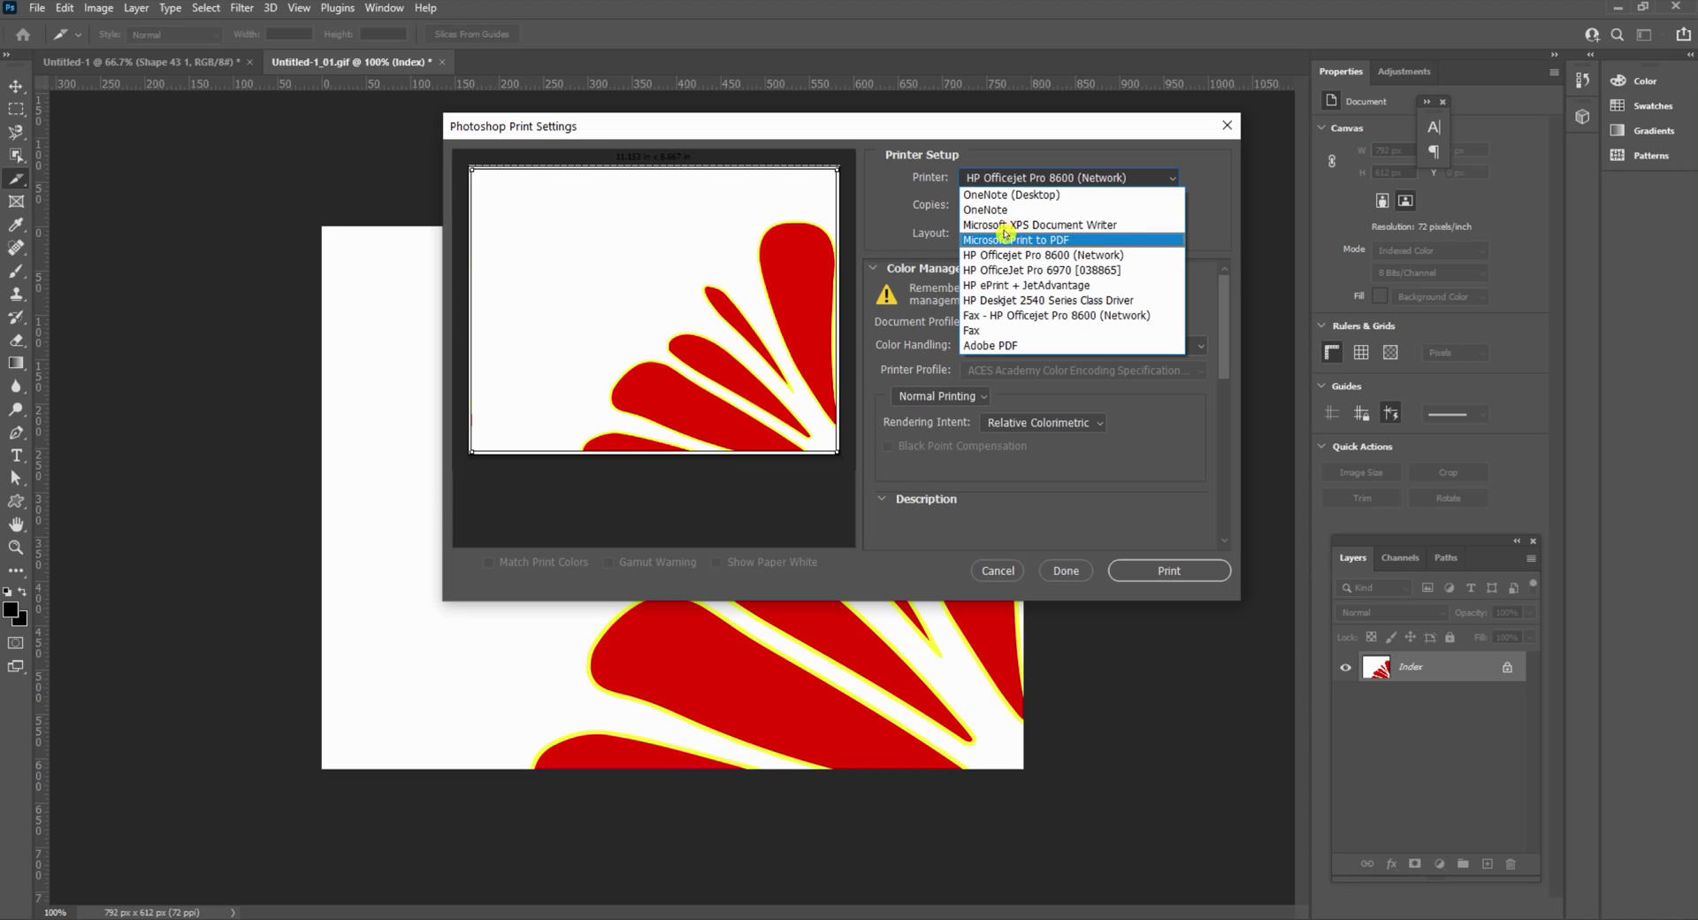
left_click(995, 345)
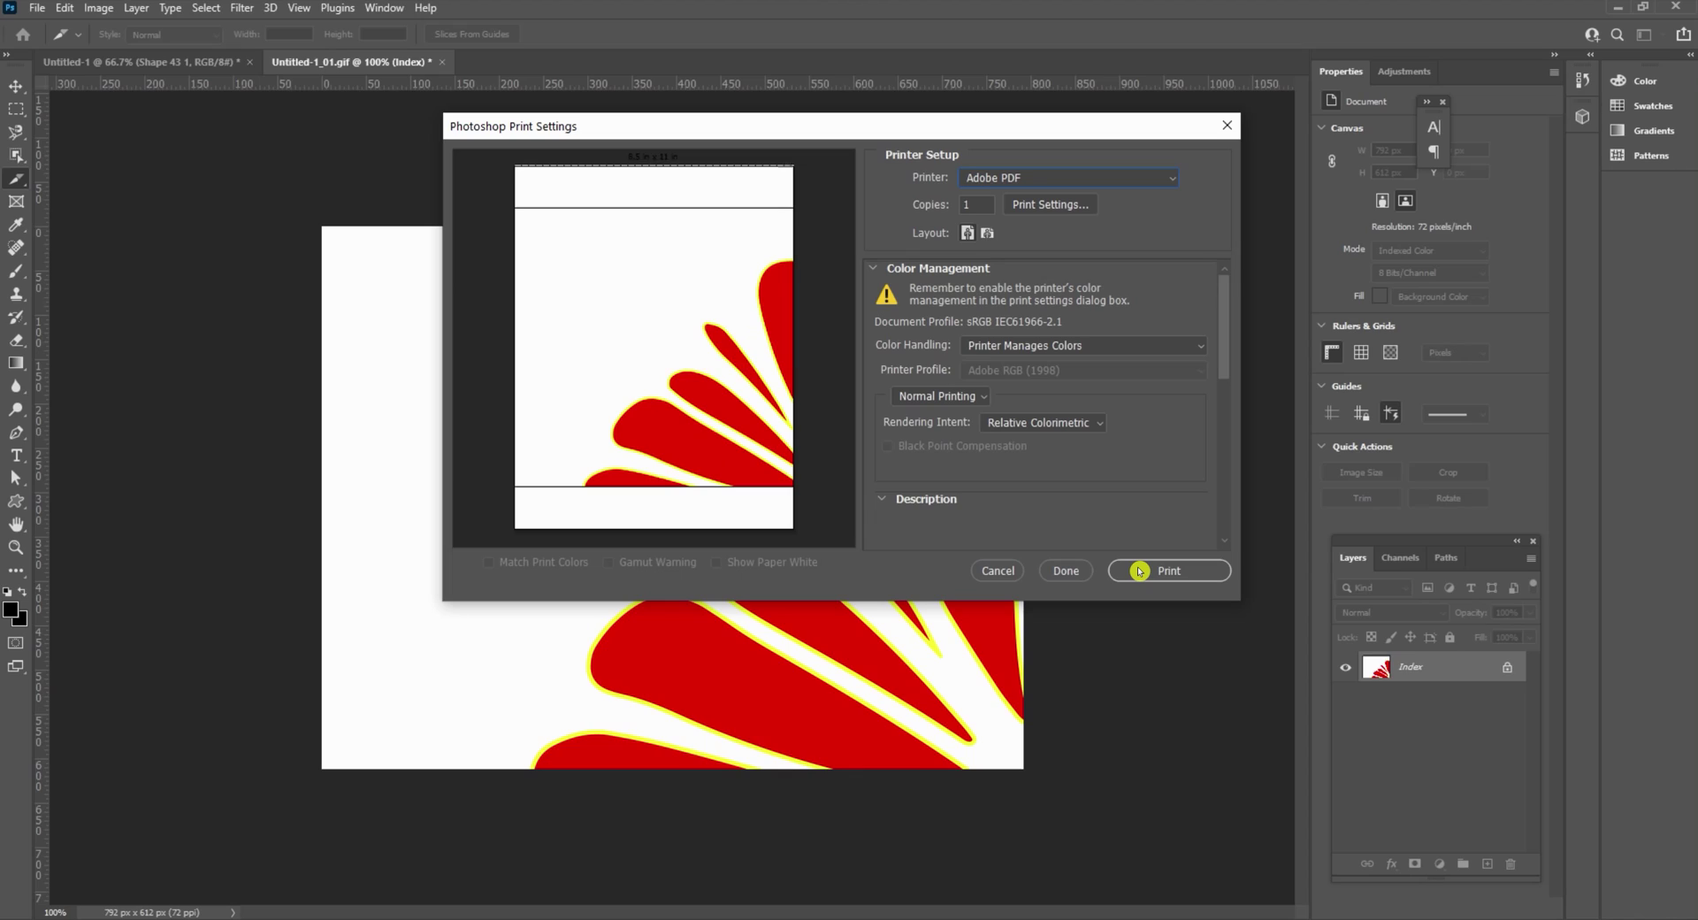
left_click(987, 233)
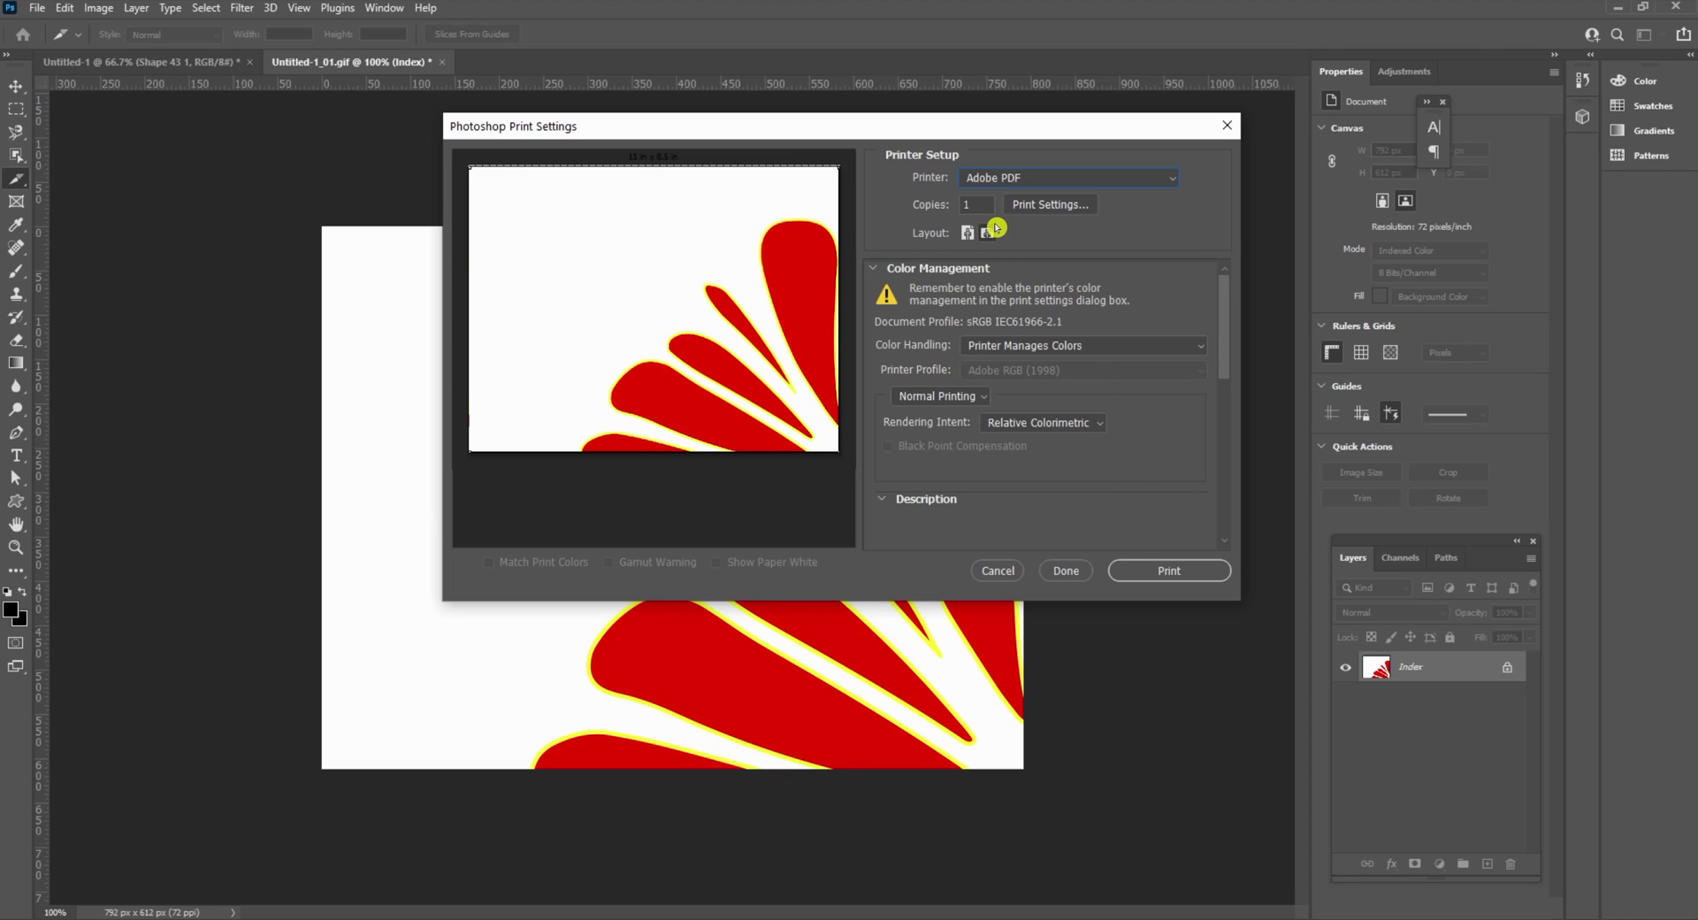
left_click(1167, 571)
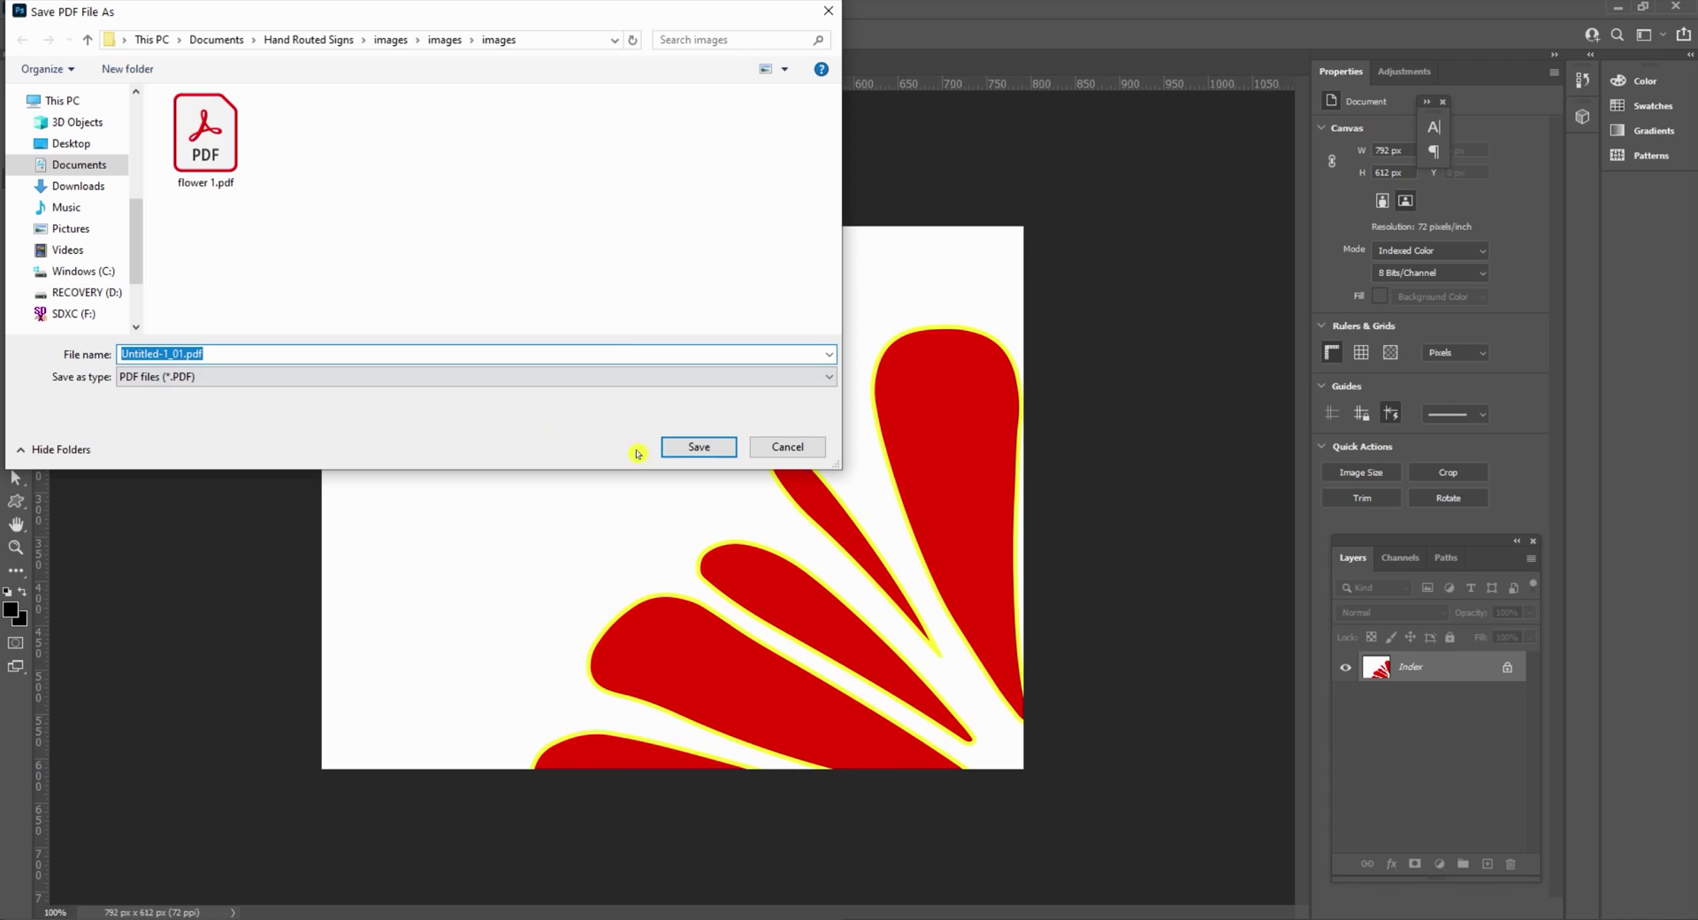
left_click(667, 449)
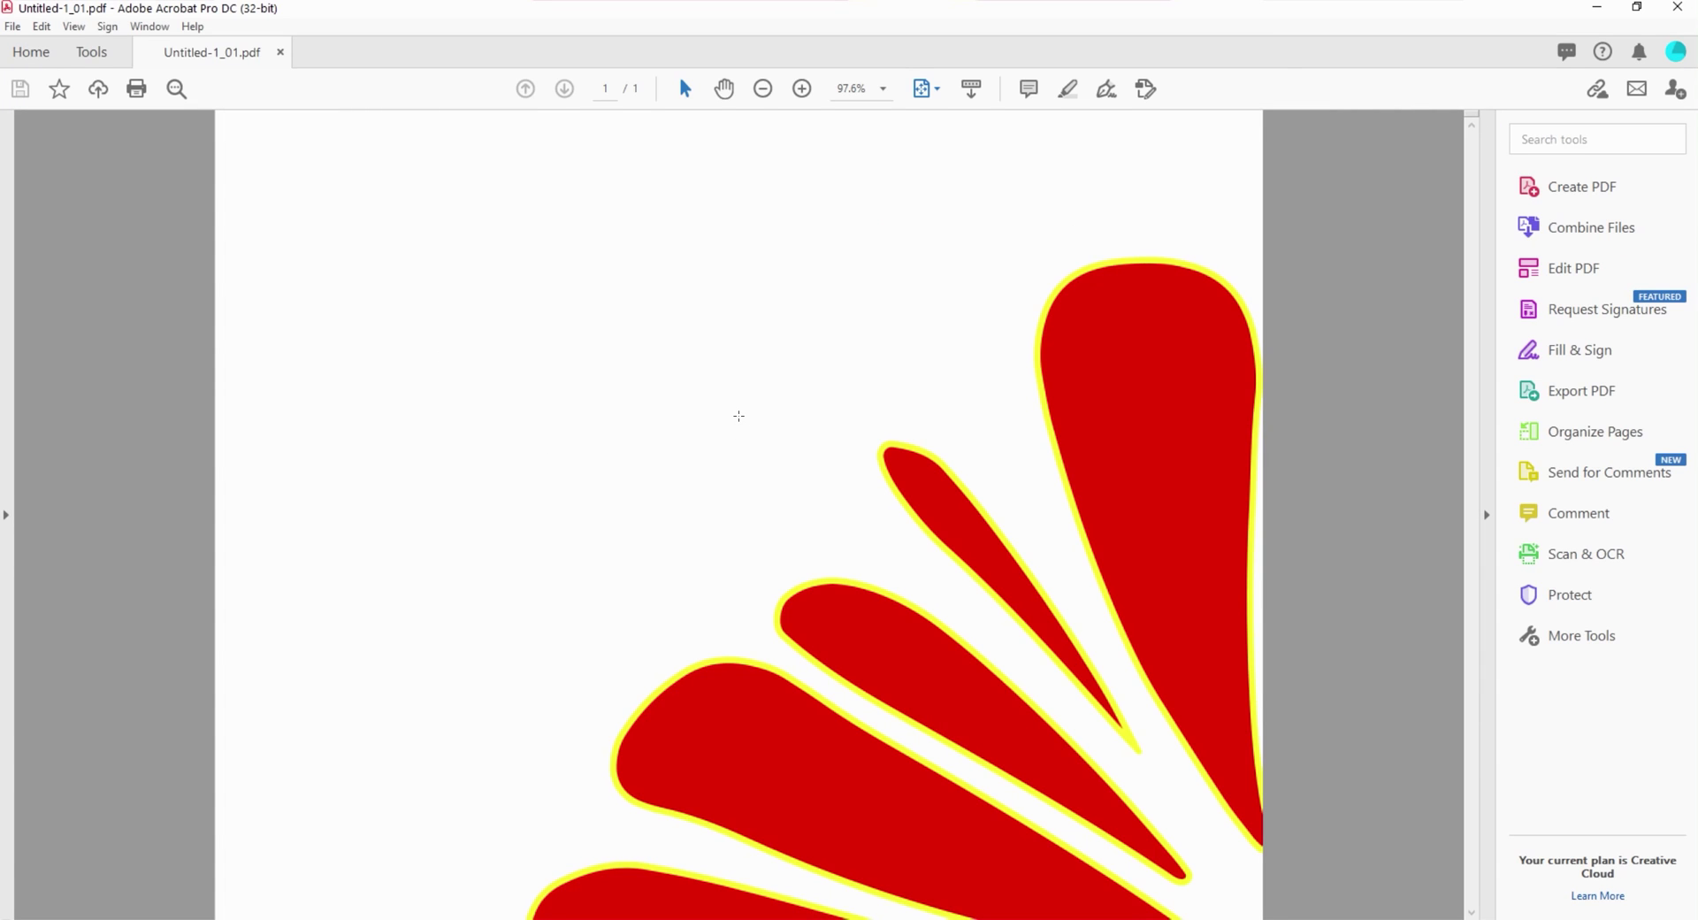
left_click(762, 88)
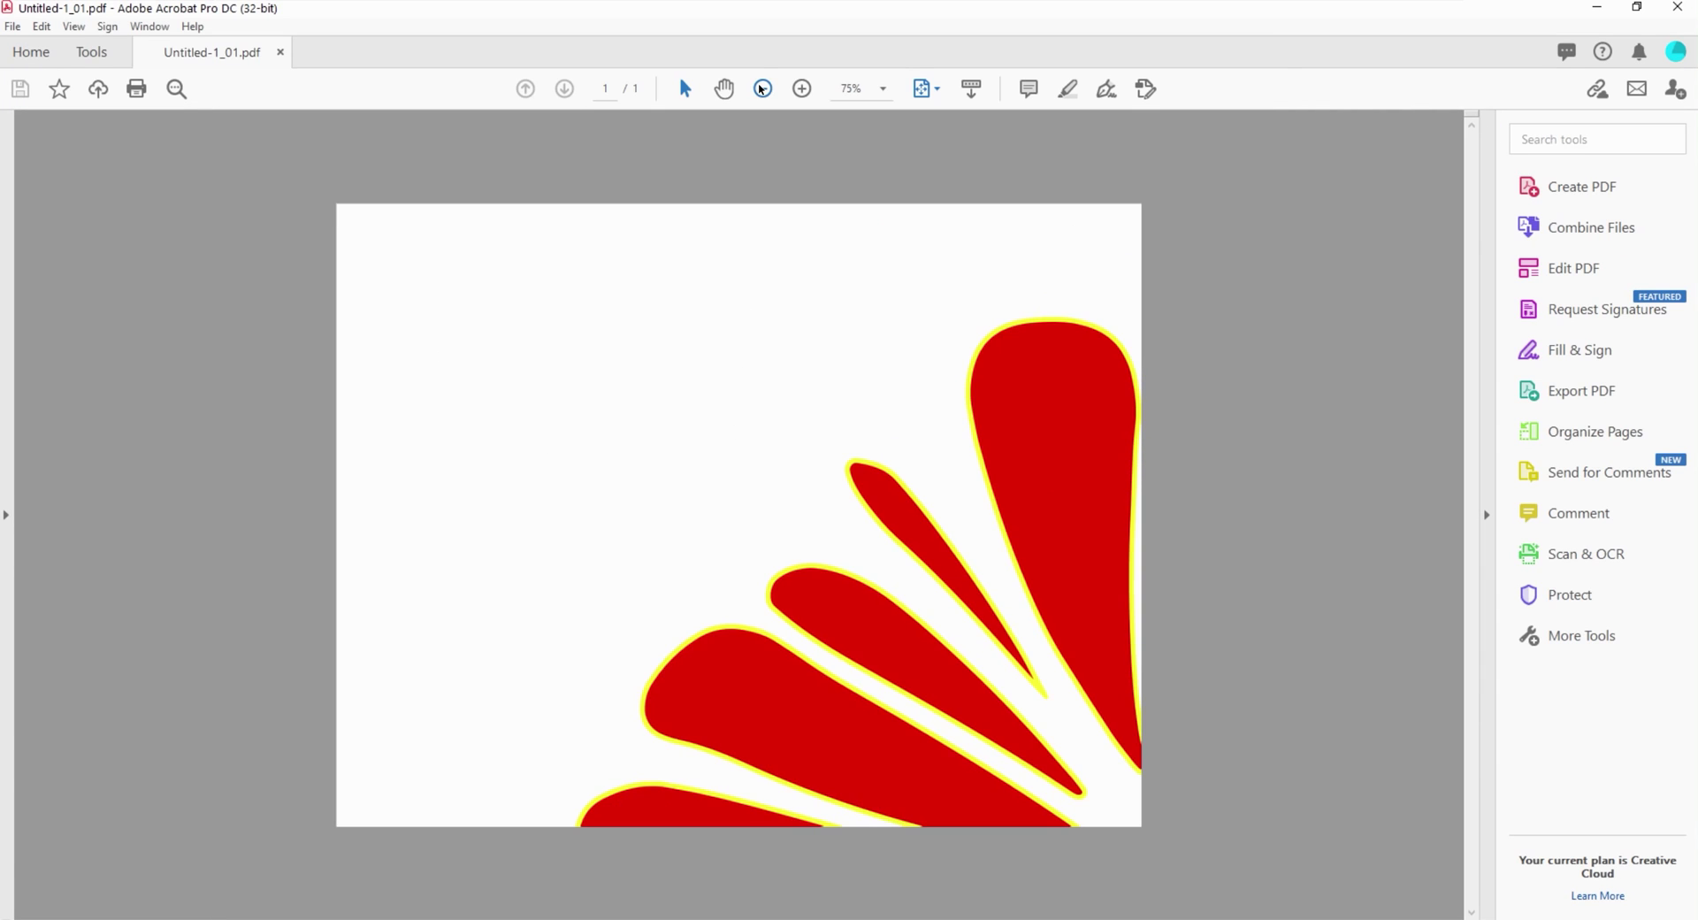
left_click(762, 88)
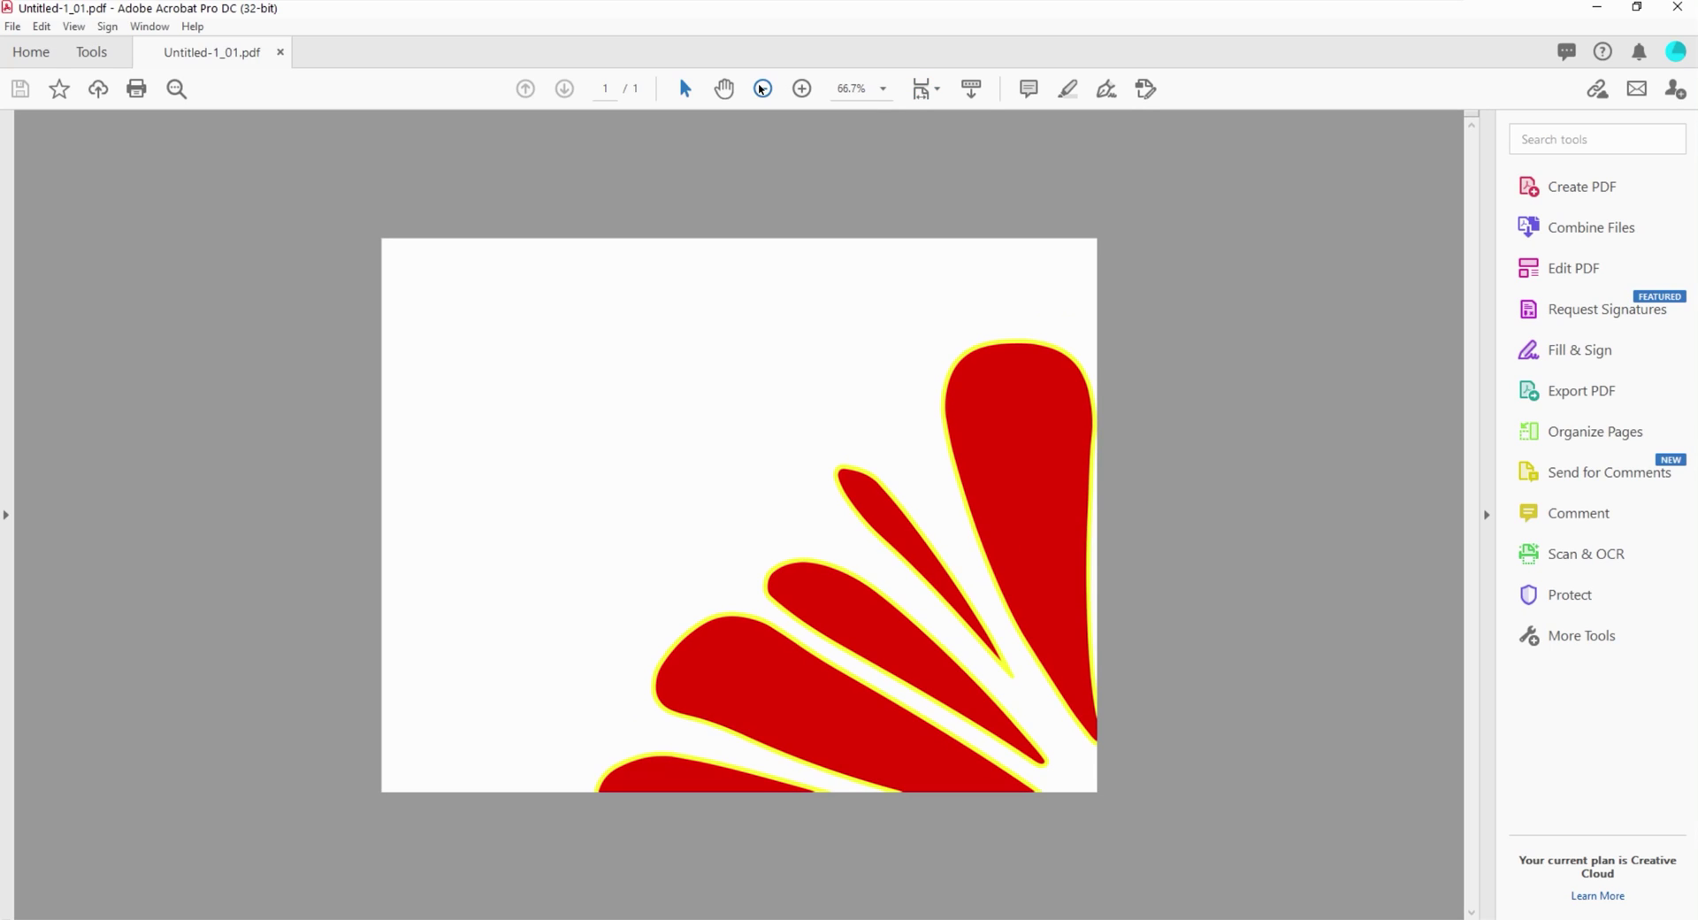